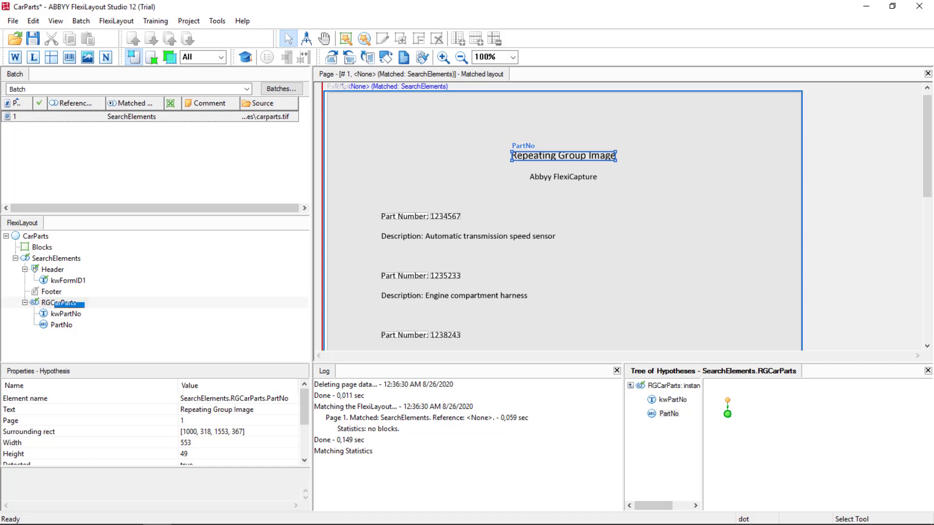
Step: Open the RGCarParts repeating group's Properties on its Relations tab
click(56, 304)
right_click(54, 300)
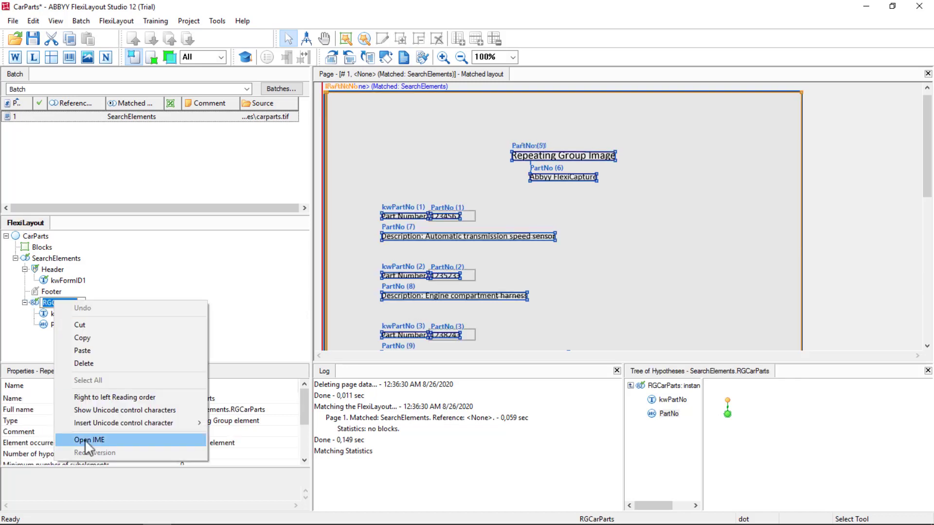
double_click(39, 303)
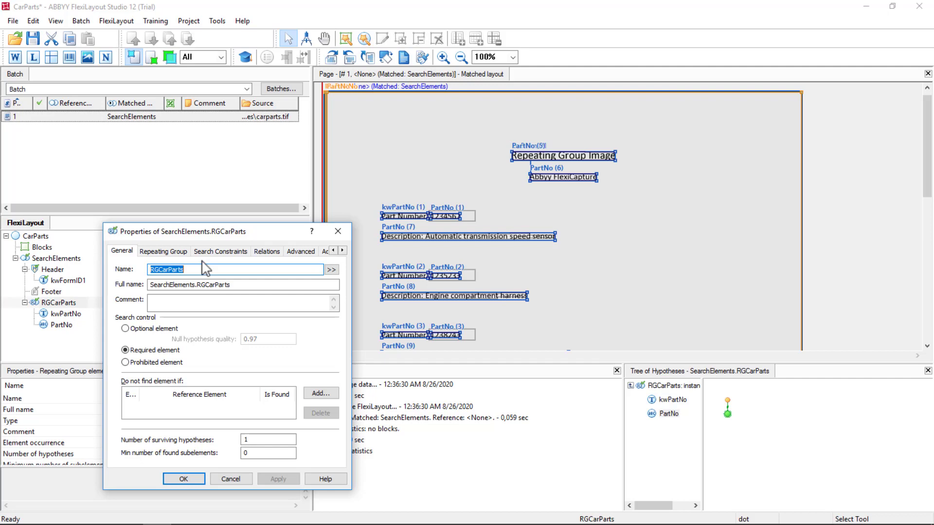
click(274, 253)
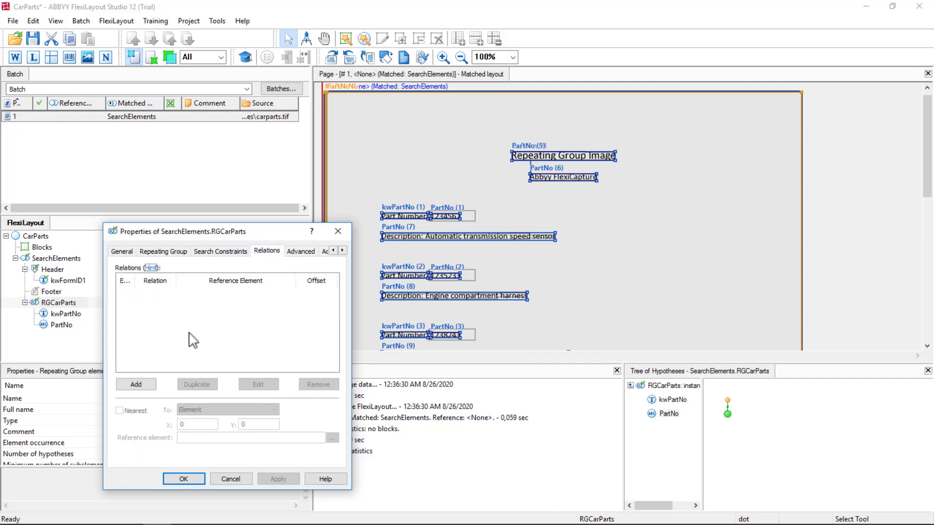
Step: Start a new relation referencing SearchElements.RGCarParts.LastFound
click(136, 385)
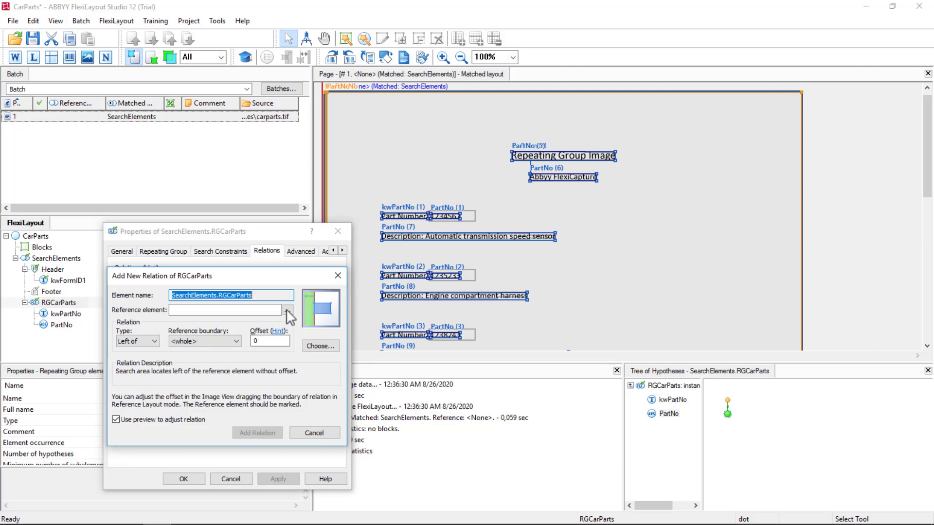
click(288, 310)
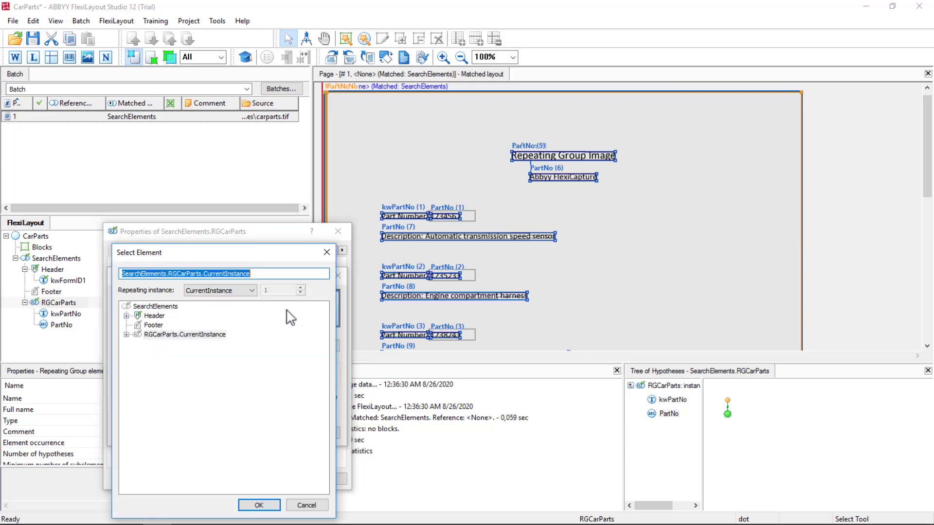
click(194, 334)
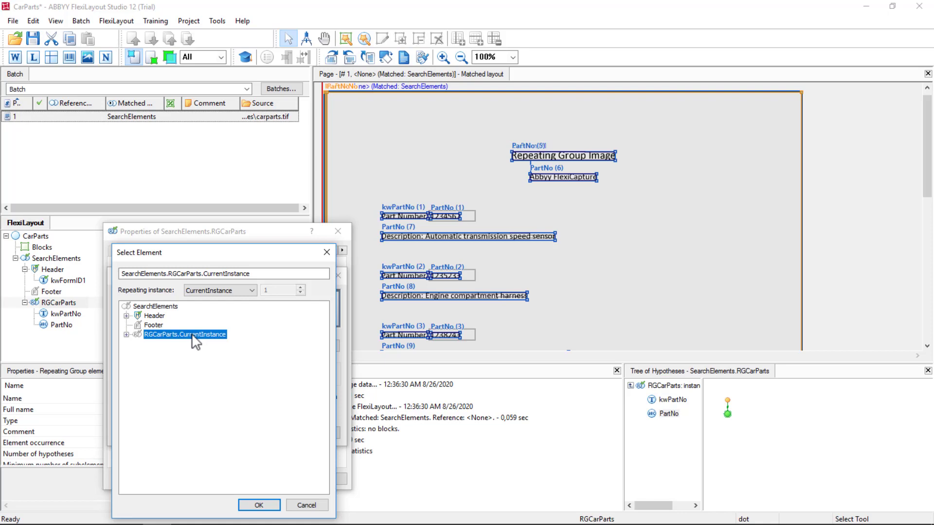
click(251, 291)
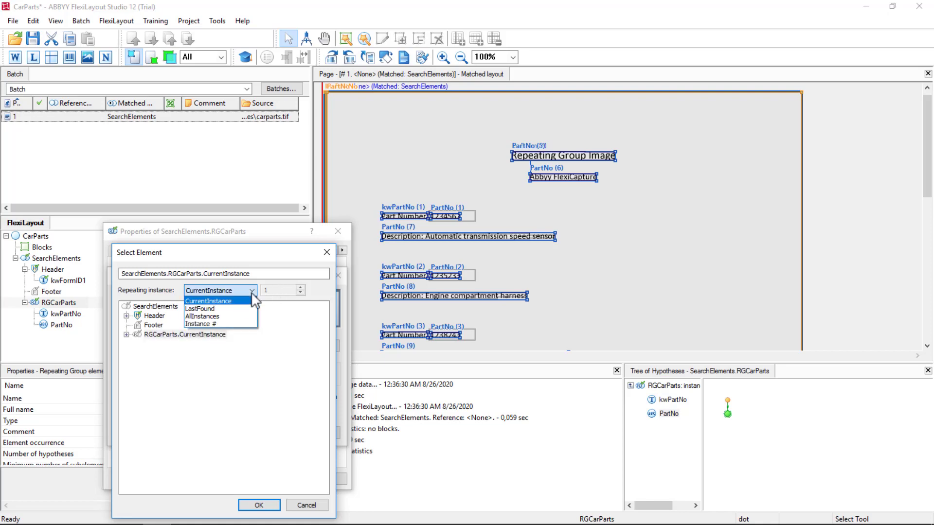
click(223, 308)
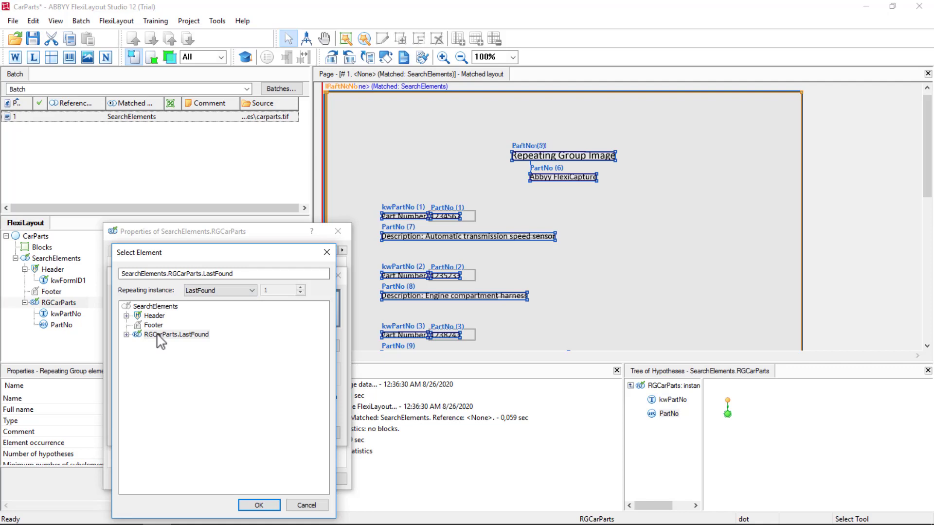
click(265, 505)
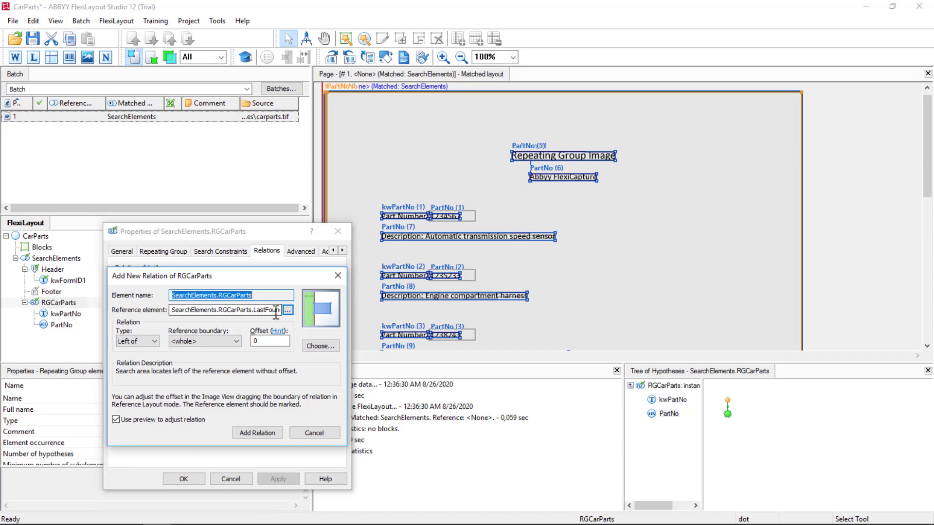
Step: Make it a Below relation from the LastFound Bottom boundary, add it and apply
click(152, 341)
click(126, 375)
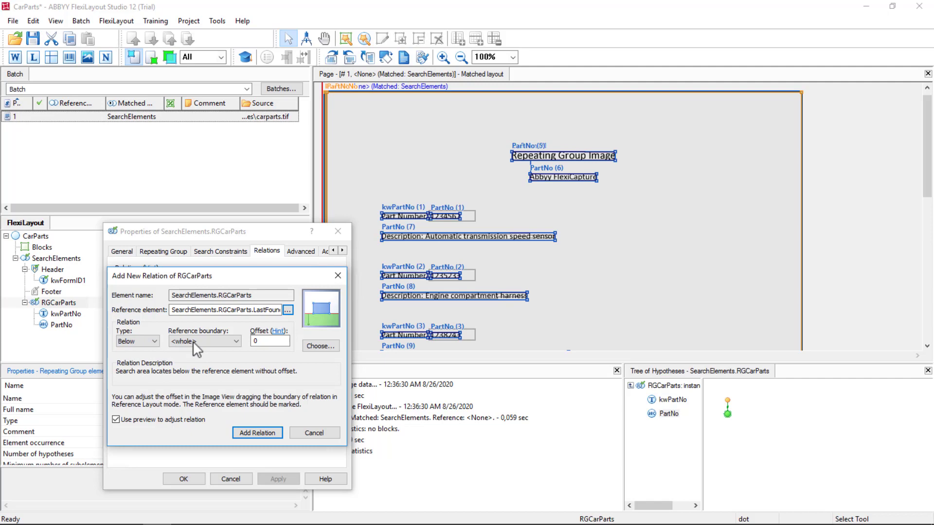
click(194, 341)
click(178, 367)
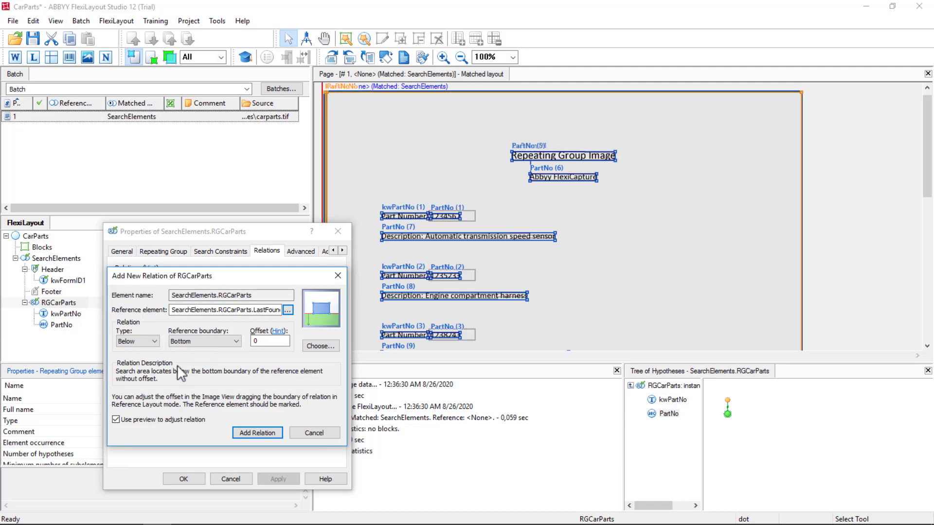
click(258, 433)
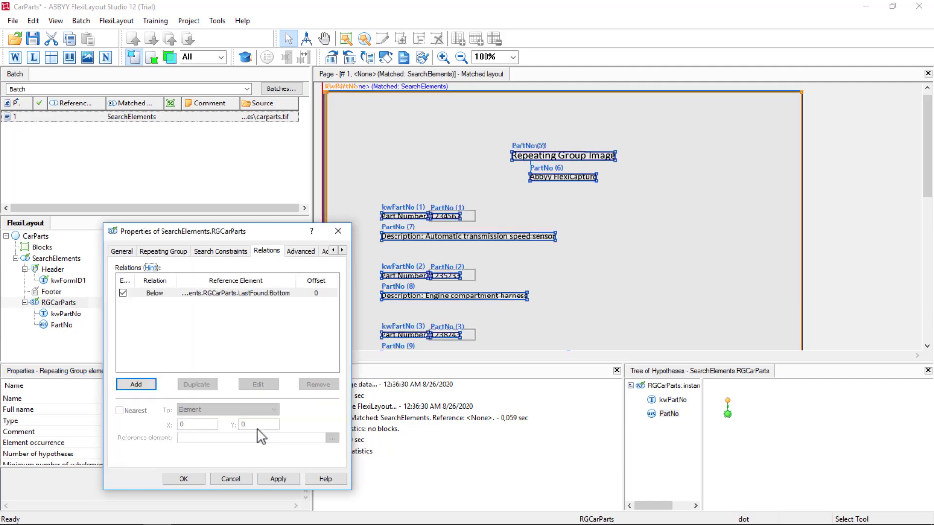
click(285, 479)
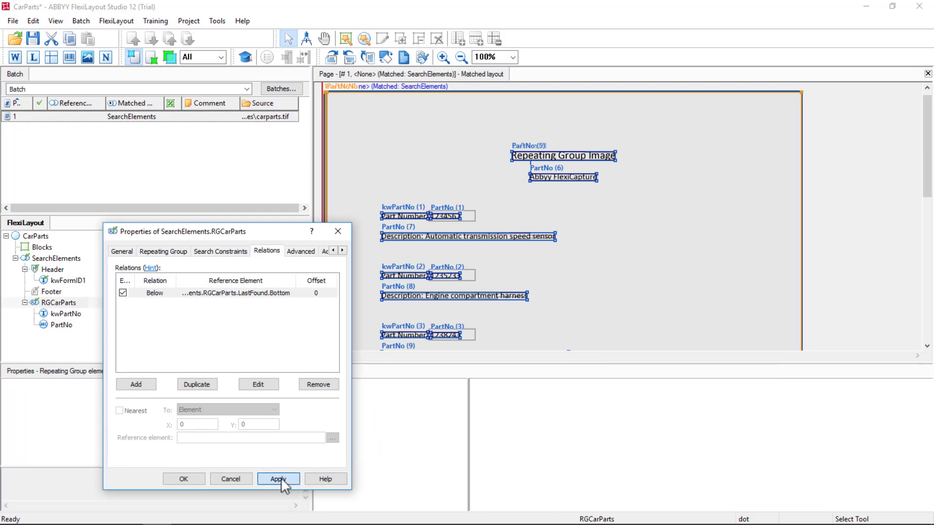
Step: Close the group properties and re-match the batch page against the layout
click(183, 481)
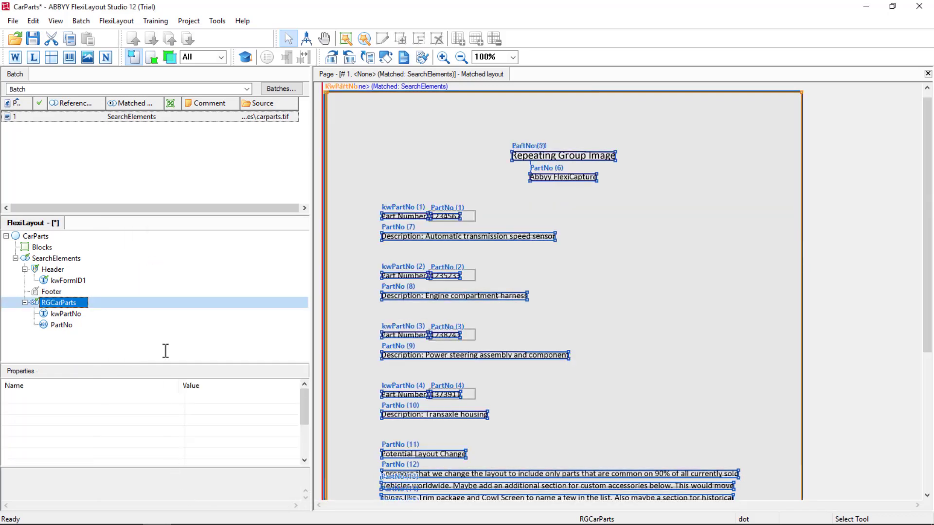
right_click(101, 116)
click(123, 121)
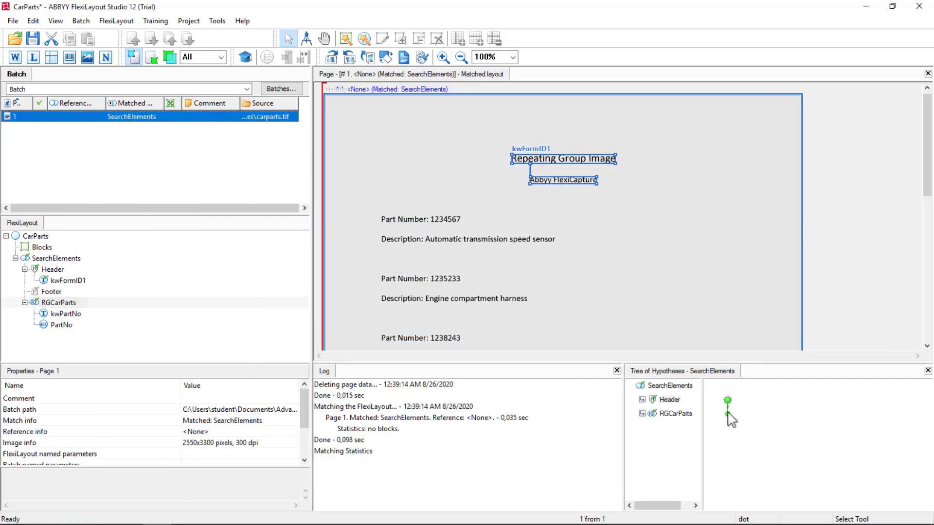
Step: Step through the RGCarParts instance hypotheses, one through five
click(728, 414)
double_click(728, 415)
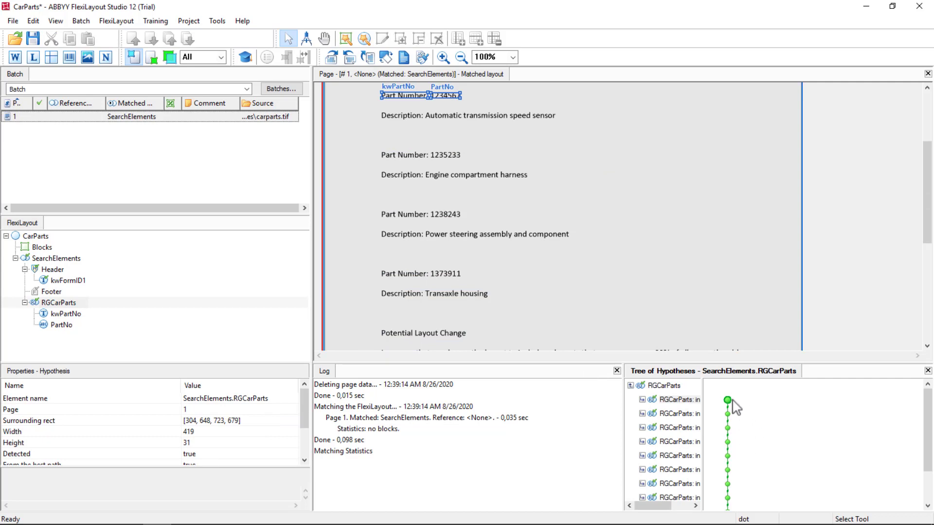
mouse_move(728, 399)
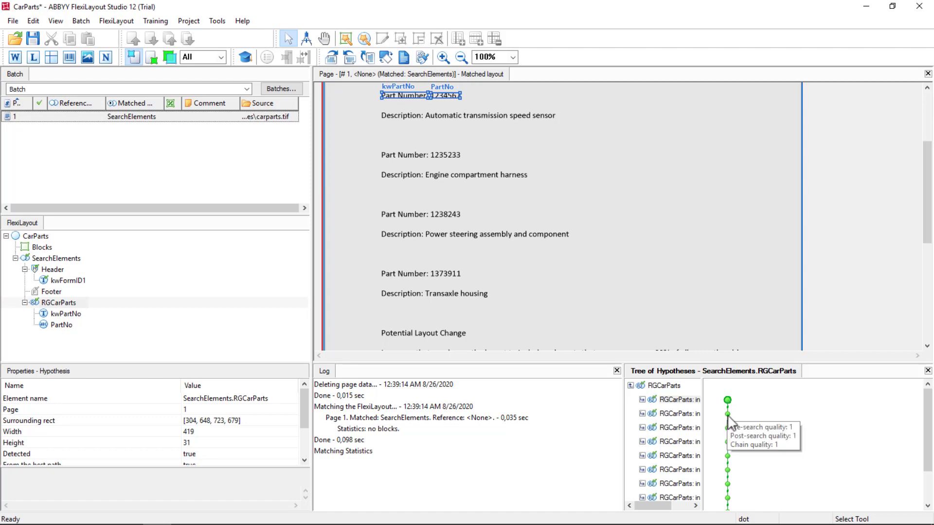
click(727, 415)
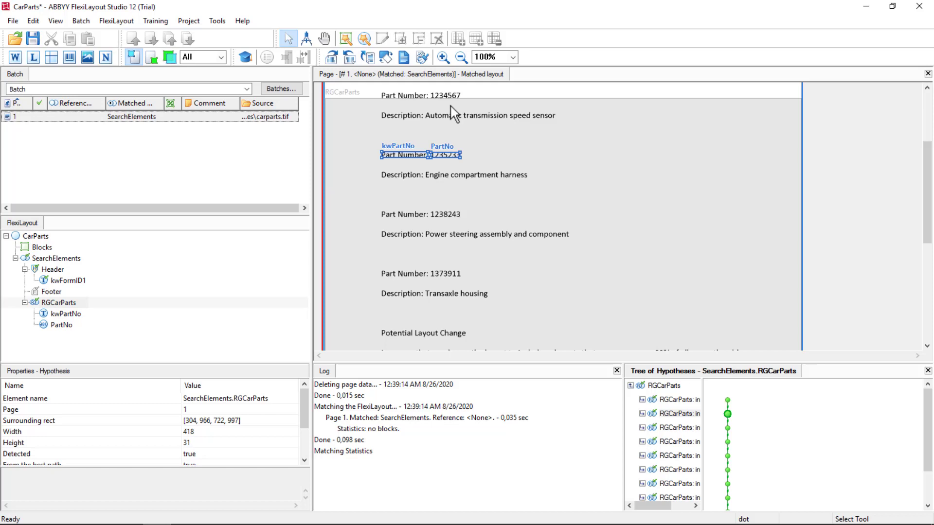
click(727, 428)
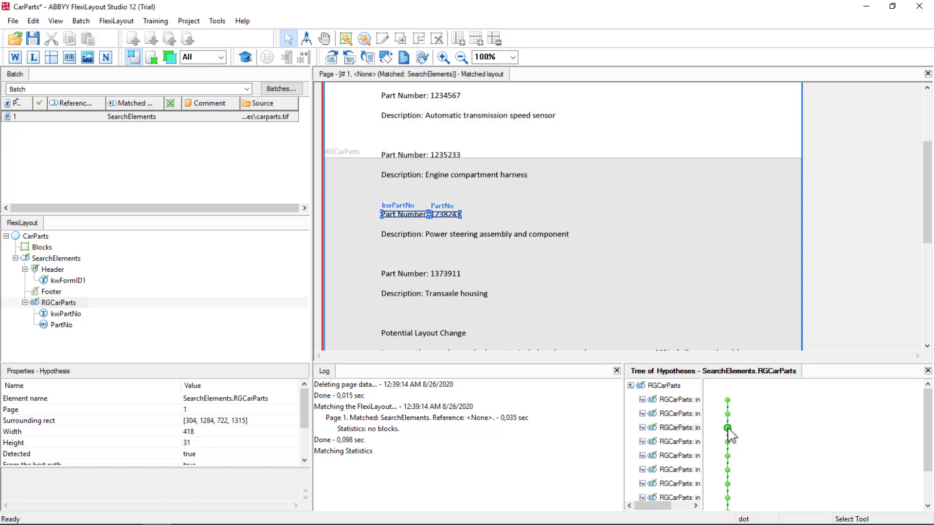
click(728, 442)
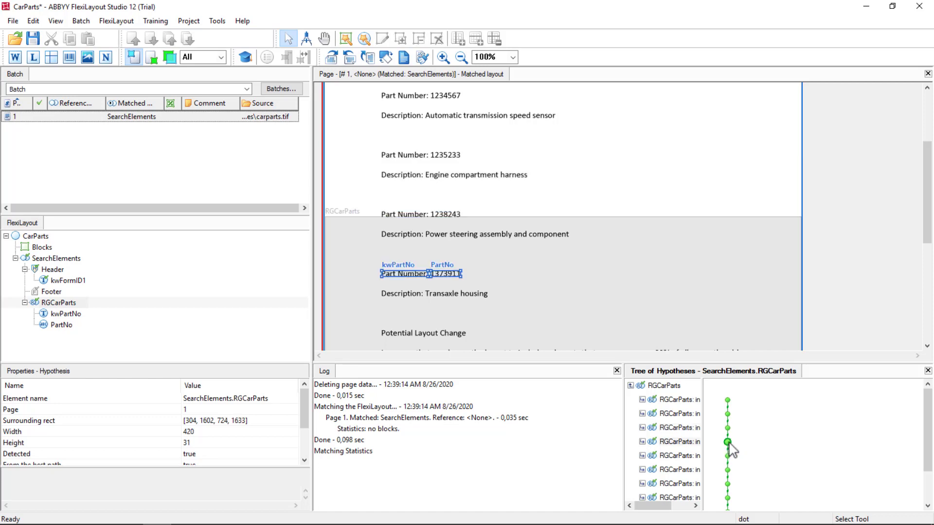
click(728, 456)
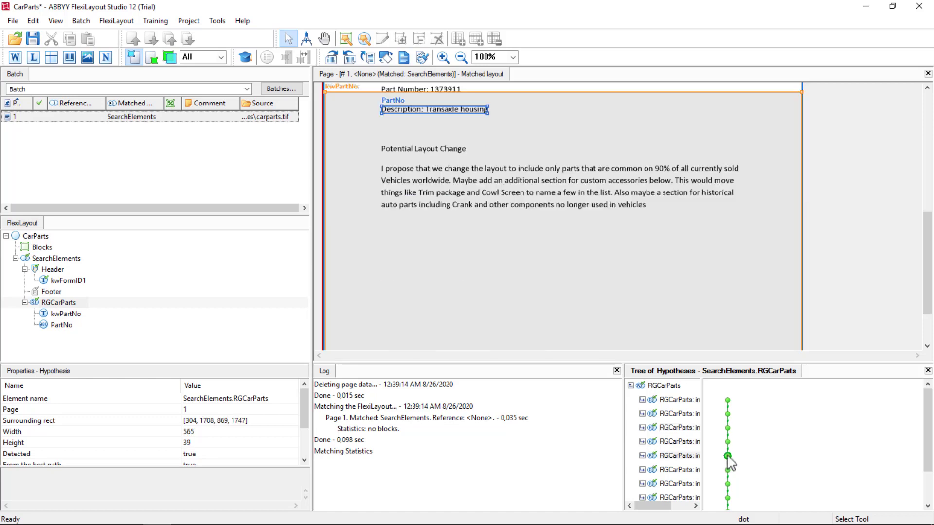
Step: Drill into the fifth instance: PartNo caught 'Description: Transaxle housing', kwPartNo undetected
double_click(727, 456)
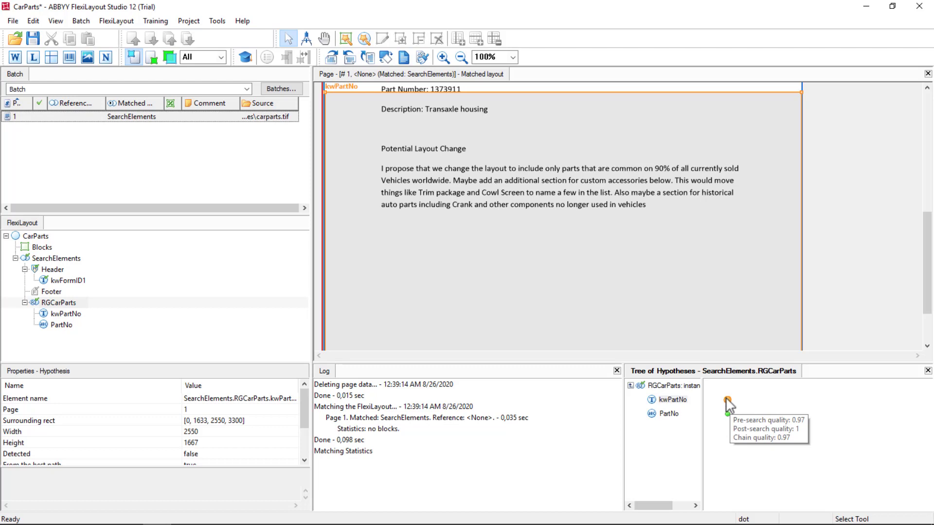
click(727, 415)
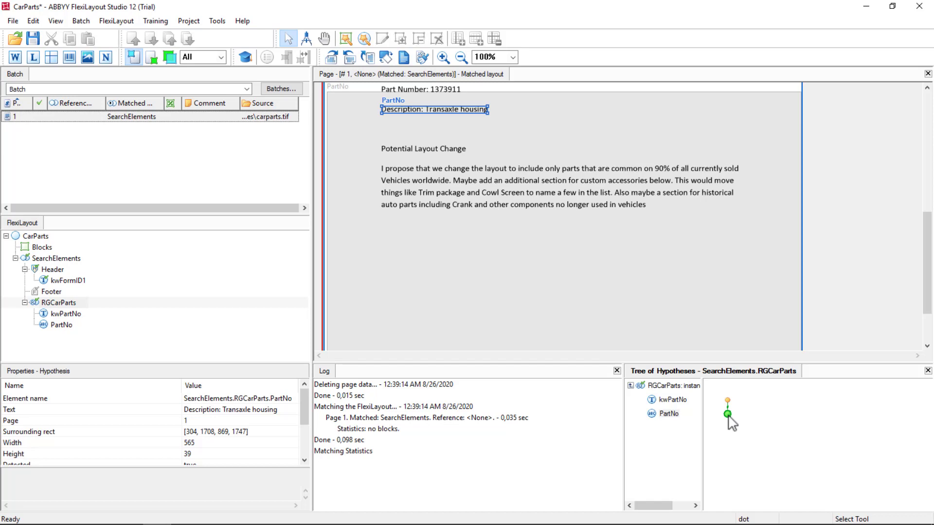
click(727, 402)
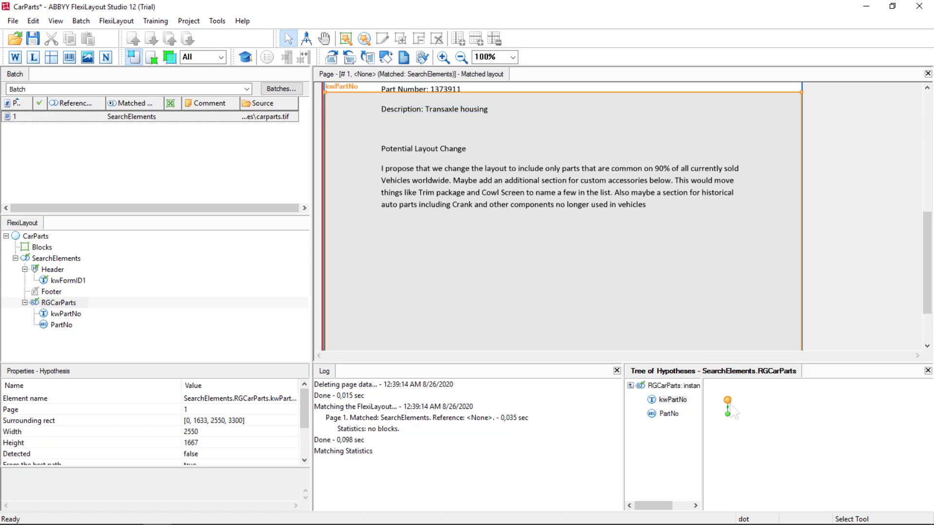
click(727, 414)
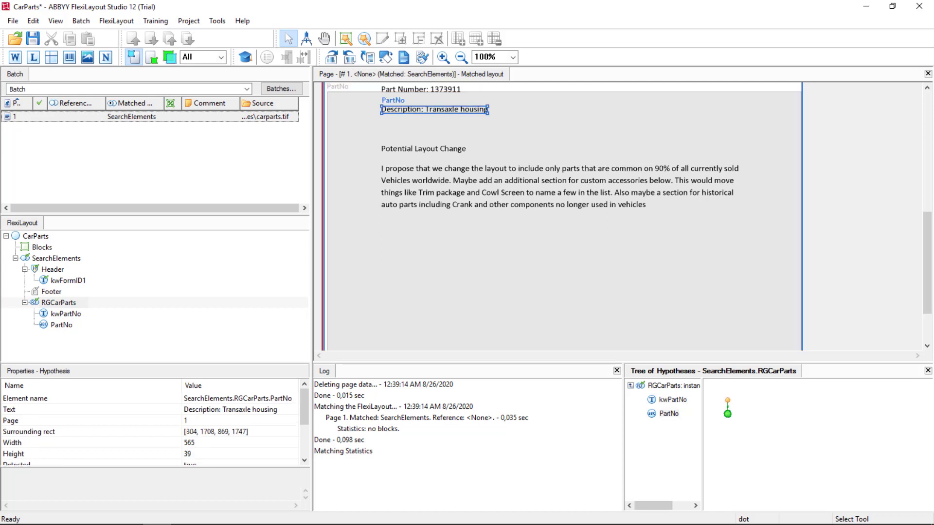
Step: Give PartNo a DontFind condition: CurrentInstance.kwPartNo is not found, then apply
click(62, 326)
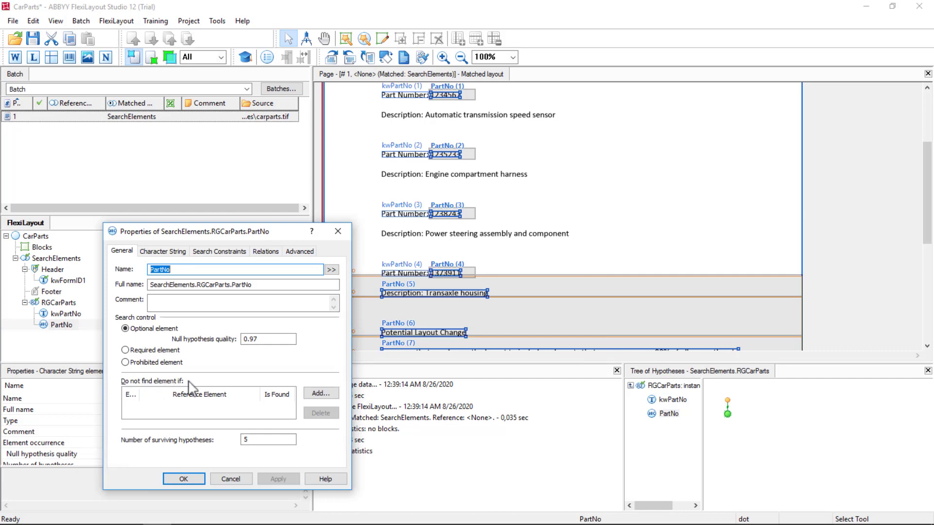
click(324, 394)
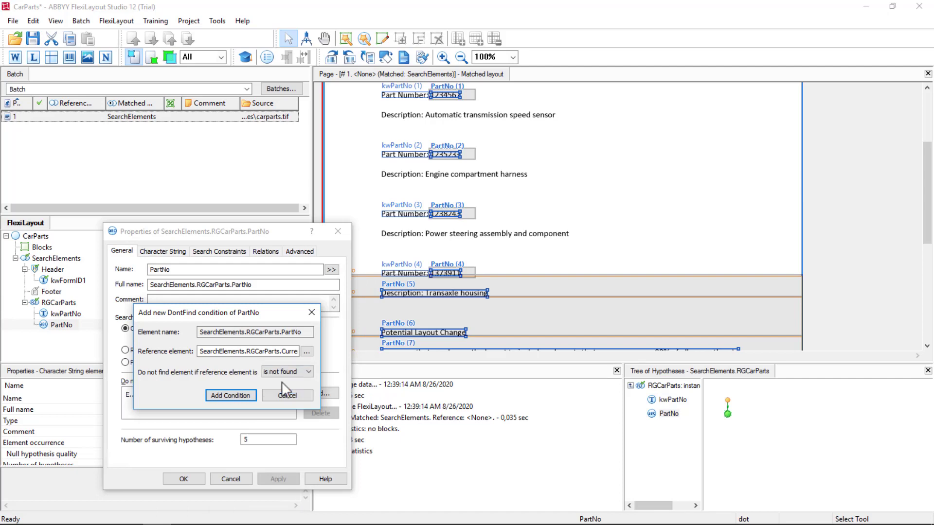
click(238, 397)
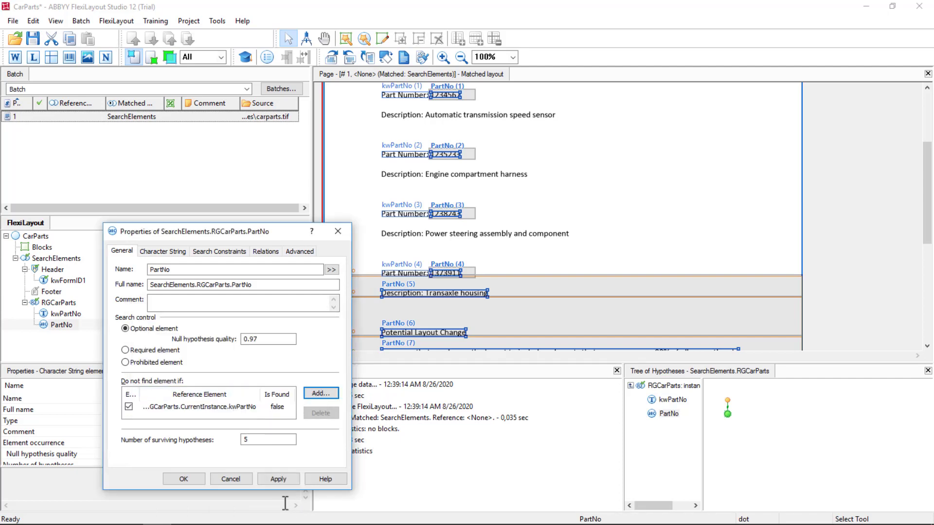
click(278, 480)
click(186, 477)
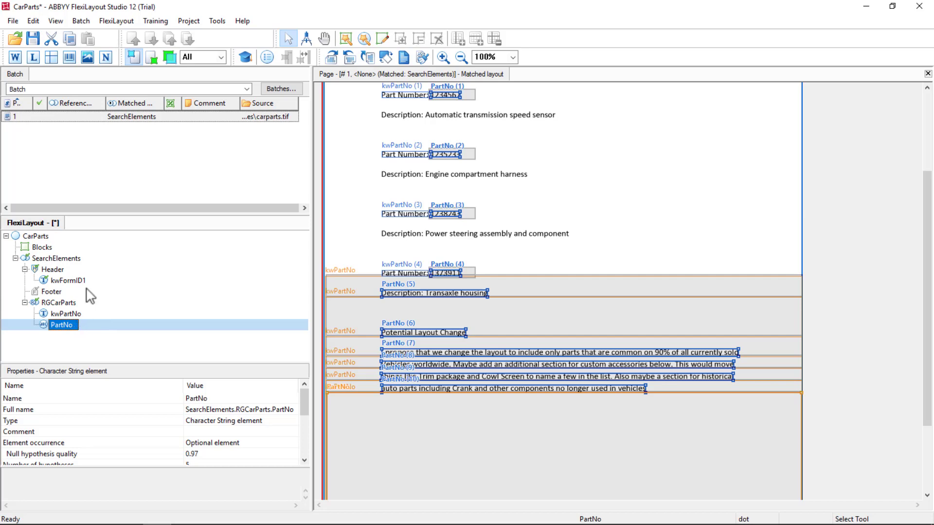
Step: Re-match the page and check the first instance's PartNo (1234567) and kwPartNo
right_click(75, 118)
click(93, 123)
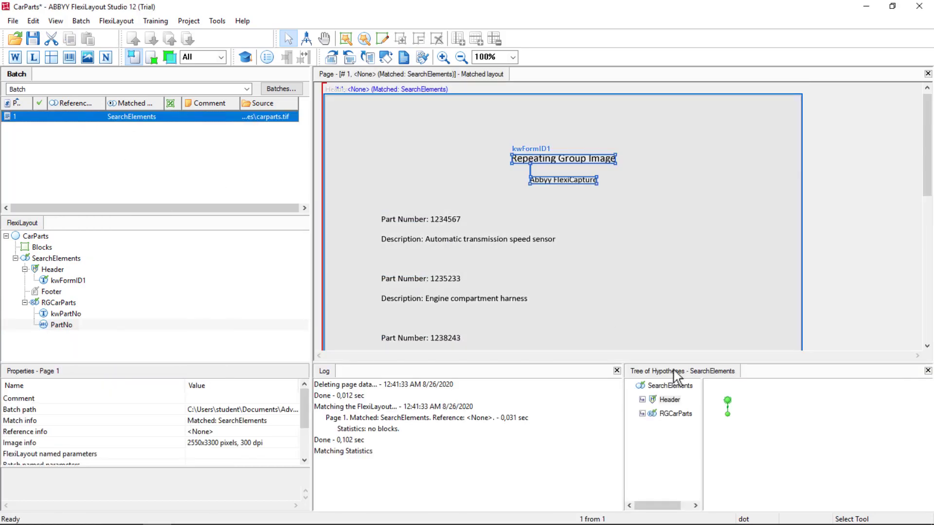
click(727, 414)
double_click(728, 414)
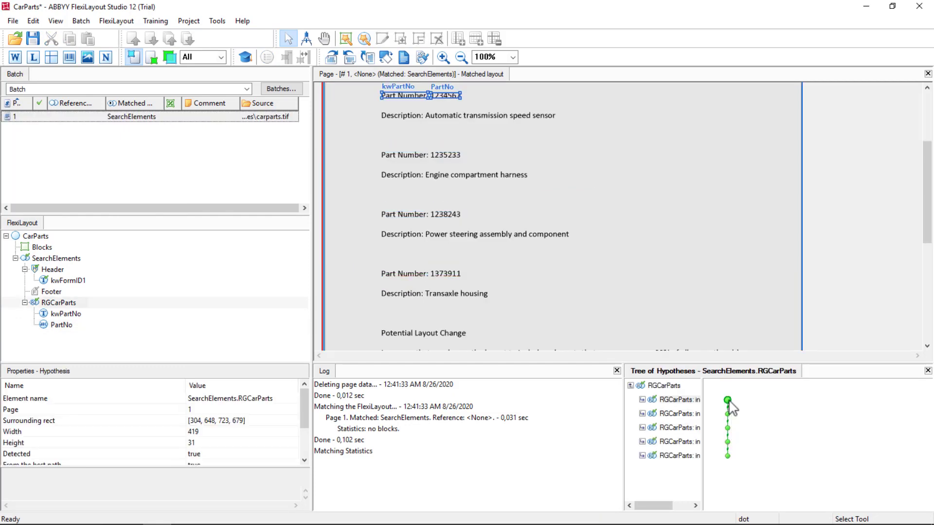
double_click(728, 401)
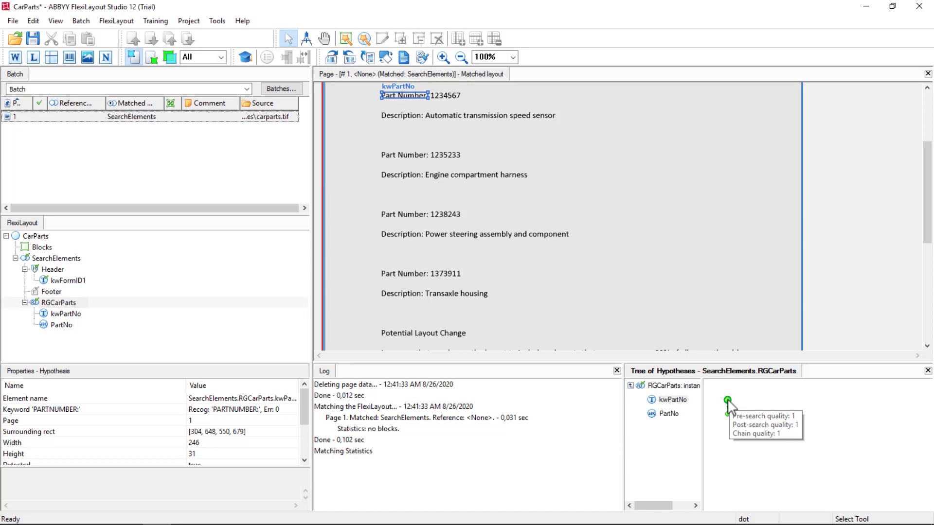
click(728, 414)
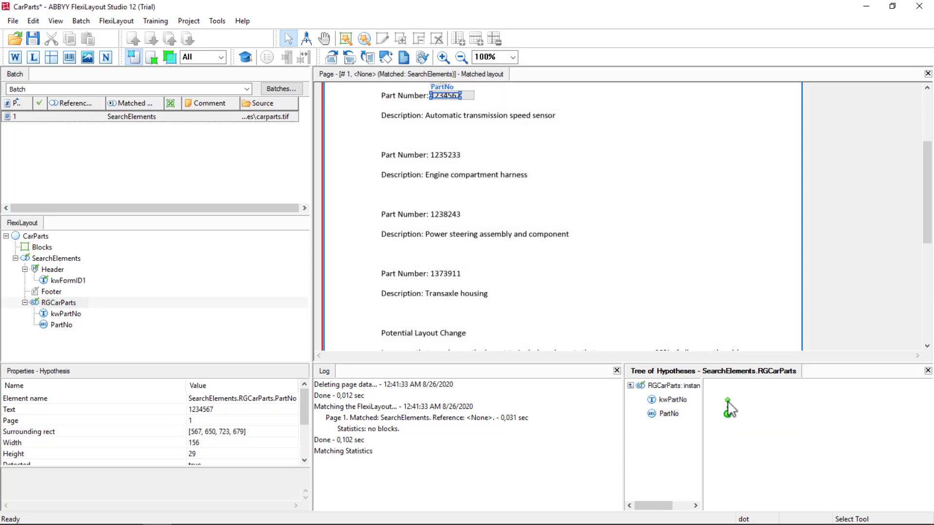
click(728, 401)
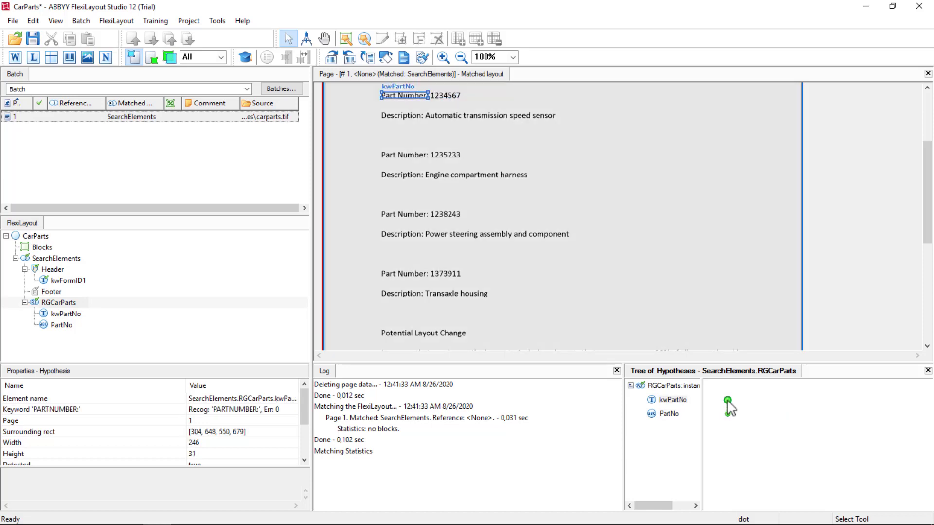
Step: Review instances 1235233, 1238243, 1373911 and the empty fifth instance's unfound elements
double_click(728, 402)
click(728, 414)
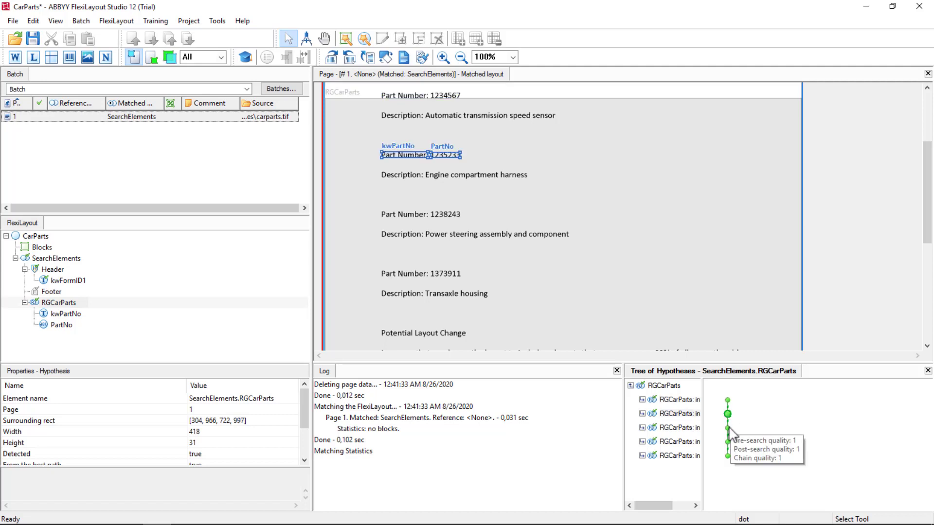
click(727, 429)
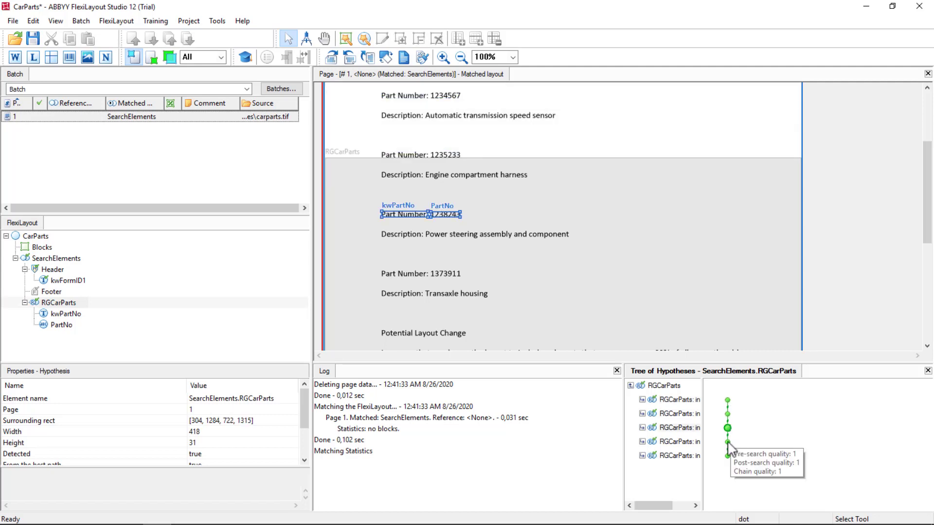
click(728, 442)
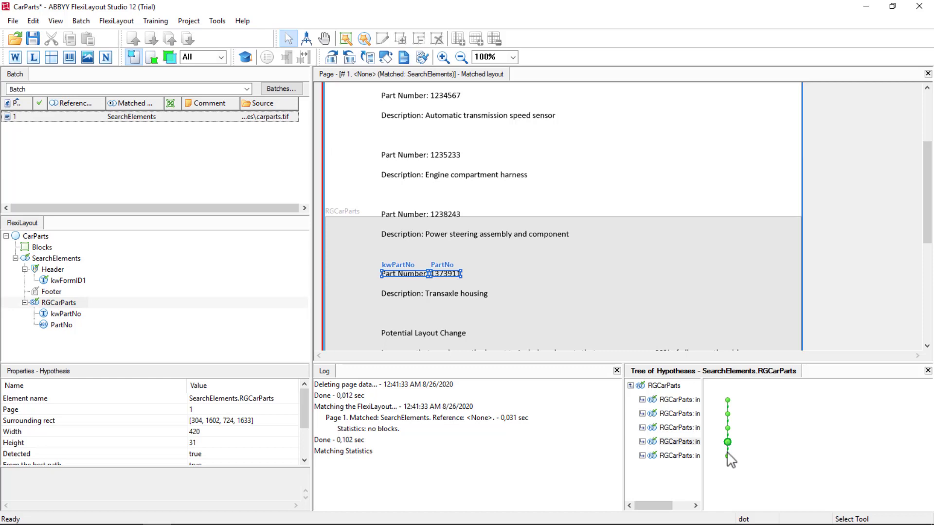
click(728, 456)
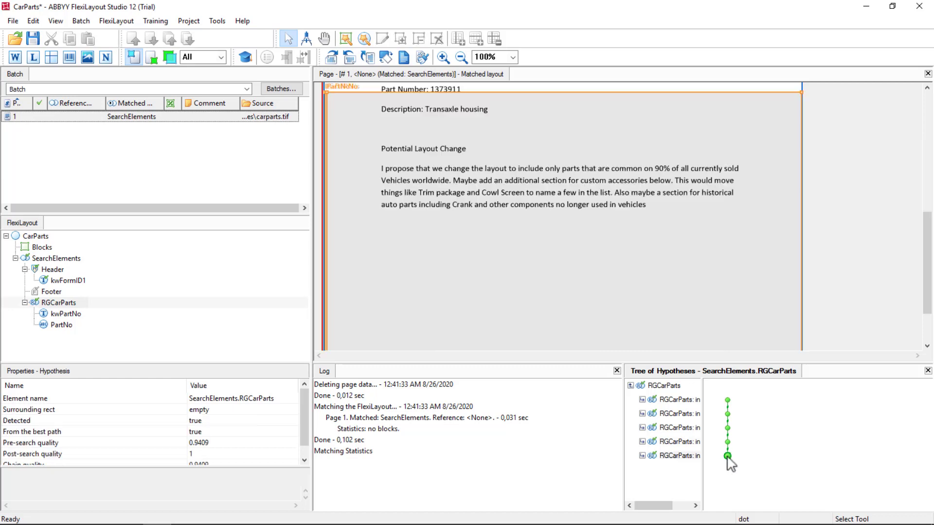
double_click(727, 456)
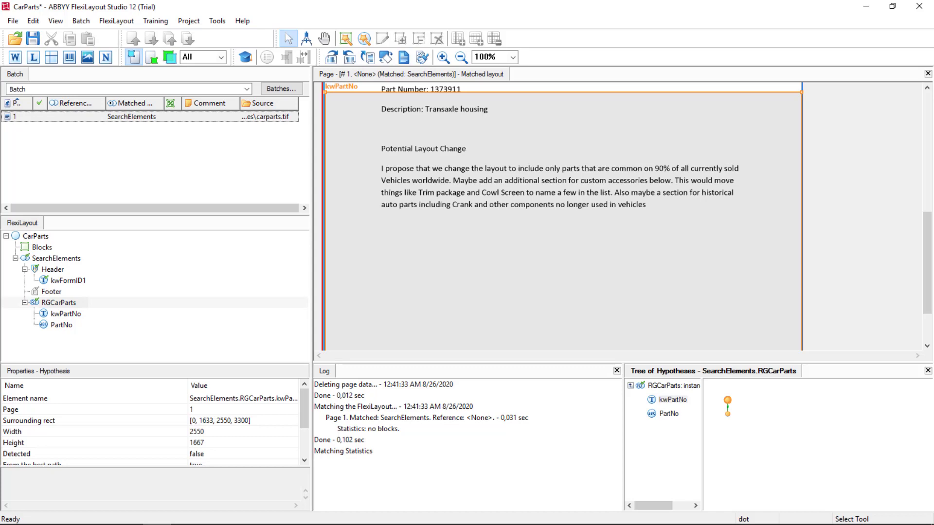
Step: Add static text element kwDescription under RGCarParts with search text 'Description:'
right_click(66, 303)
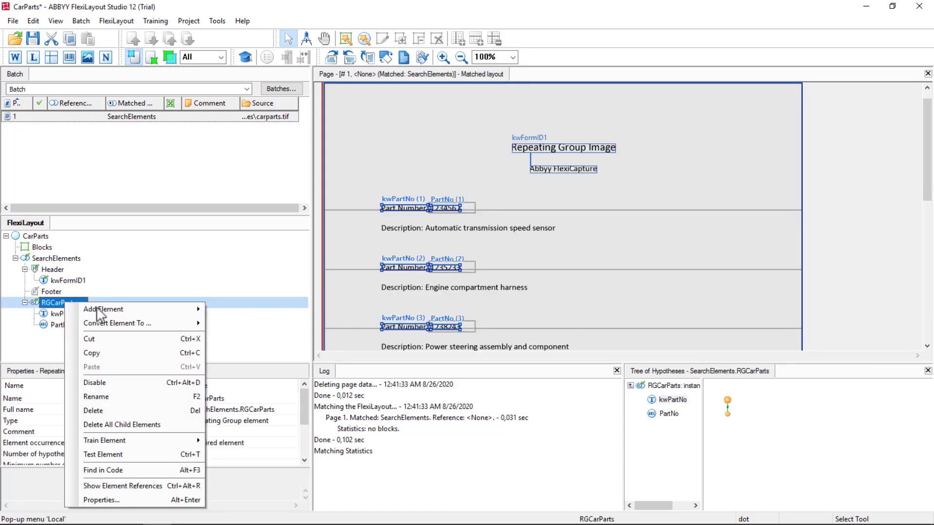
mouse_move(97, 306)
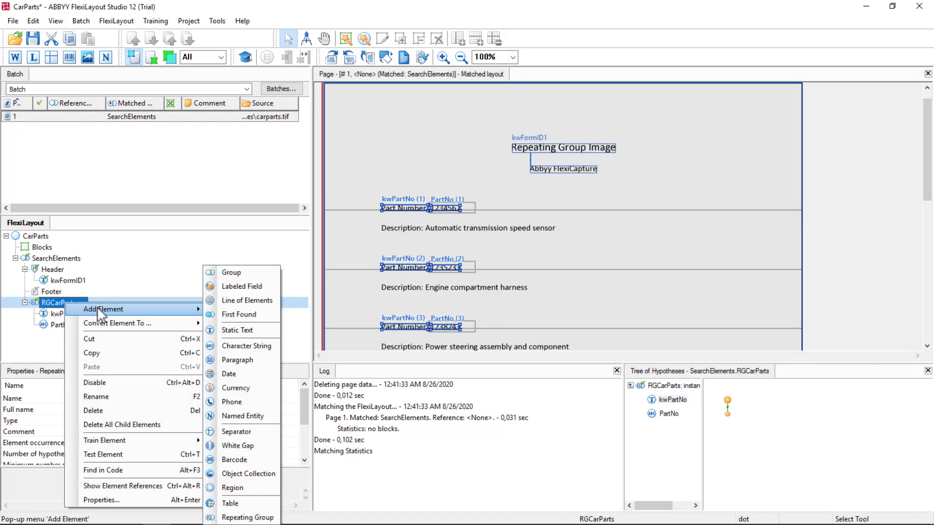
click(235, 331)
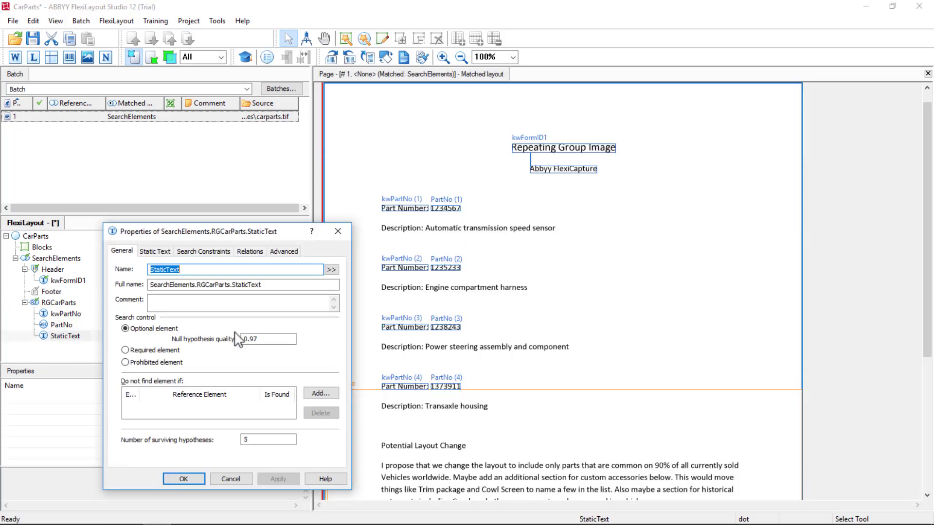
text(kwD)
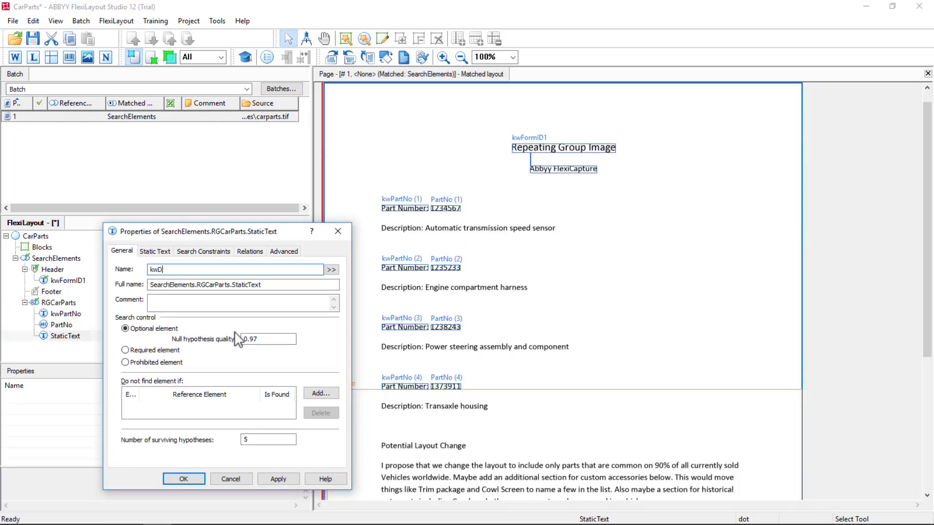
text(escription)
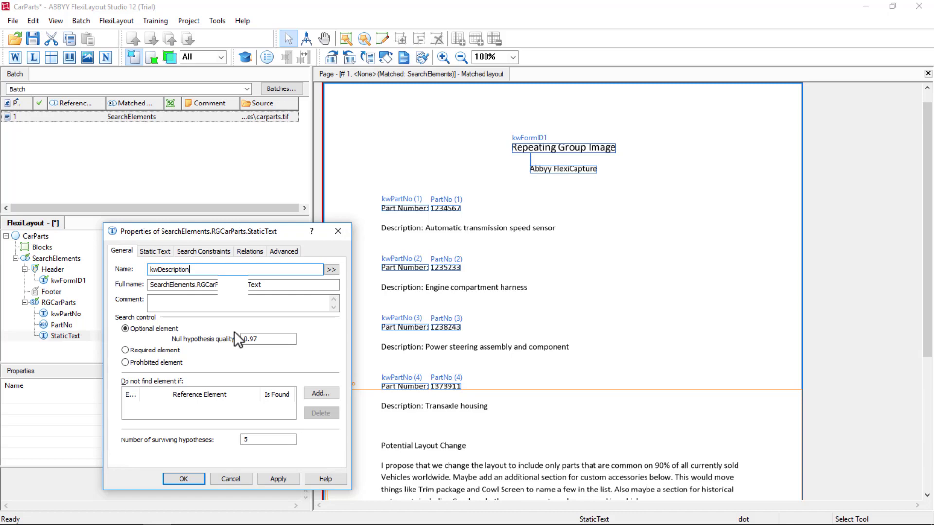
click(149, 252)
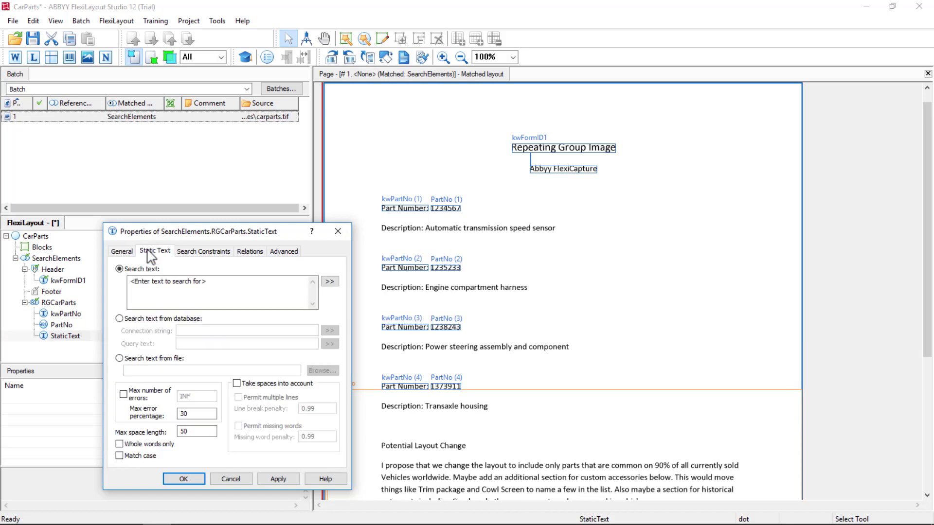
click(227, 282)
text(Description:)
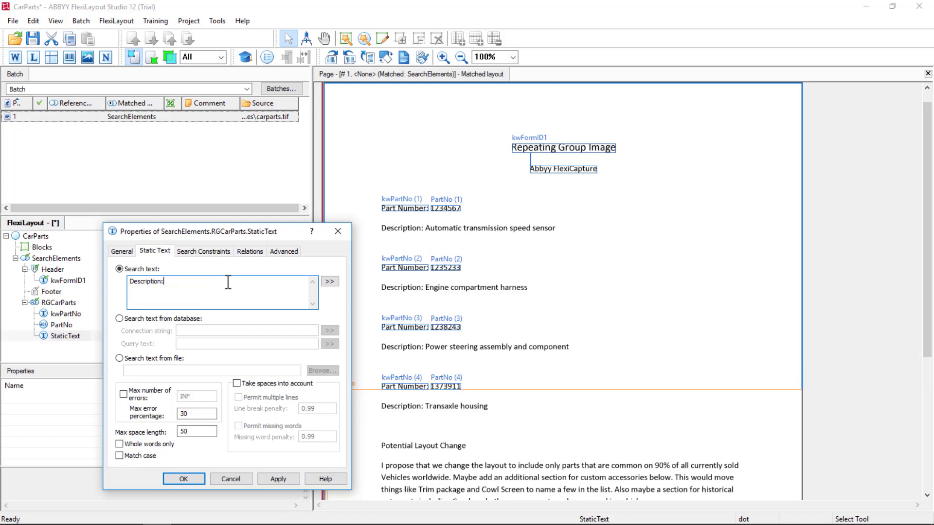
click(290, 481)
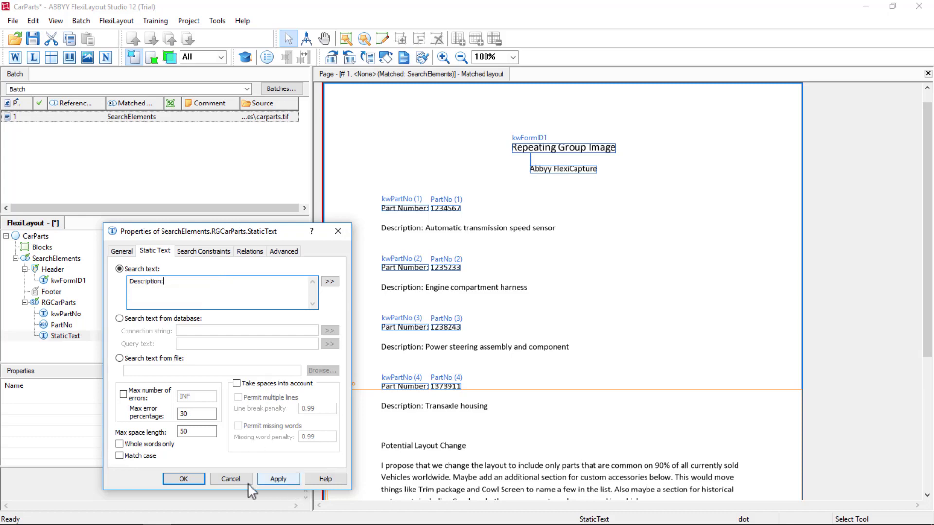
click(189, 481)
Step: Re-match and inspect the first instance: PartNo on 1234567, kwDescription on part 1235233's label
right_click(124, 117)
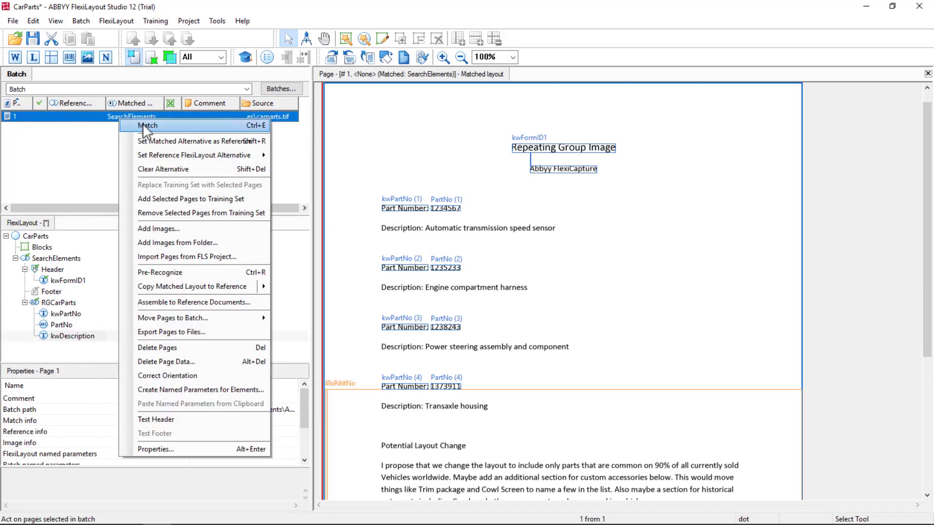
click(145, 126)
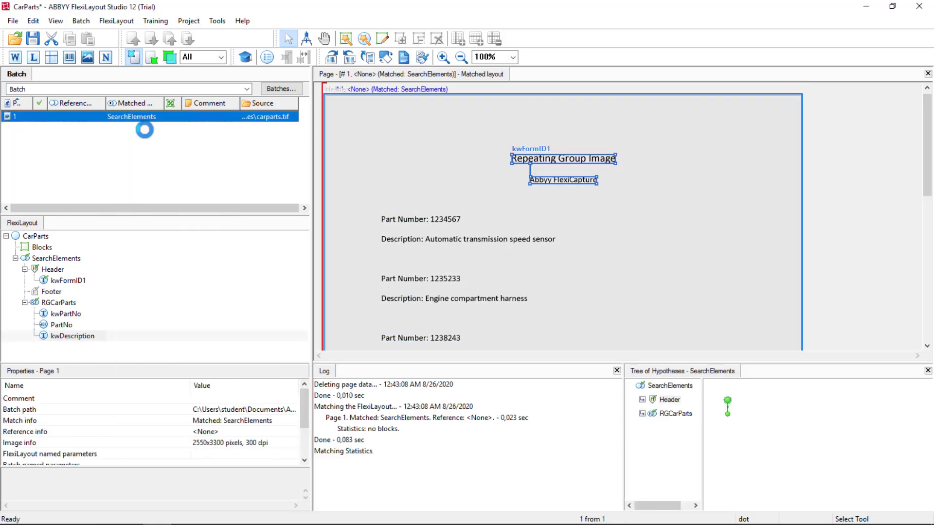
click(728, 415)
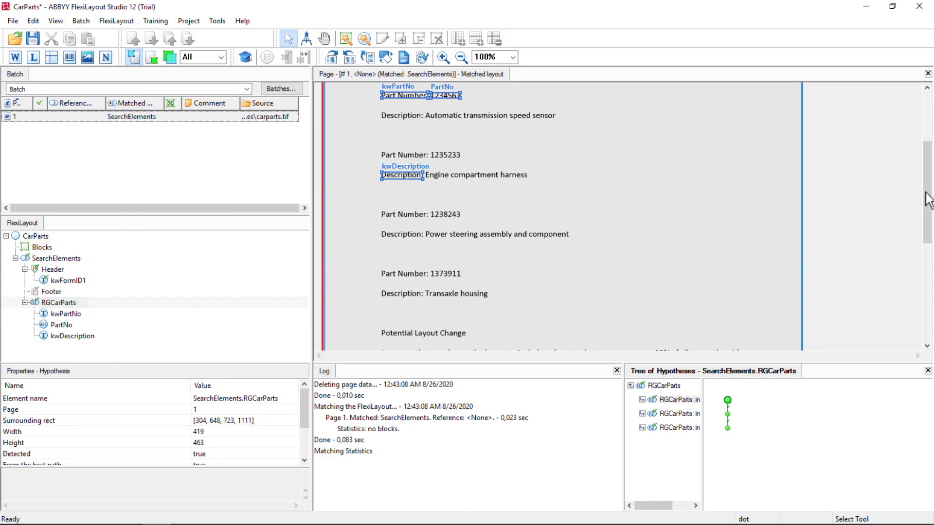
mouse_move(928, 175)
mouse_down()
mouse_move(926, 153)
mouse_move(927, 191)
mouse_up()
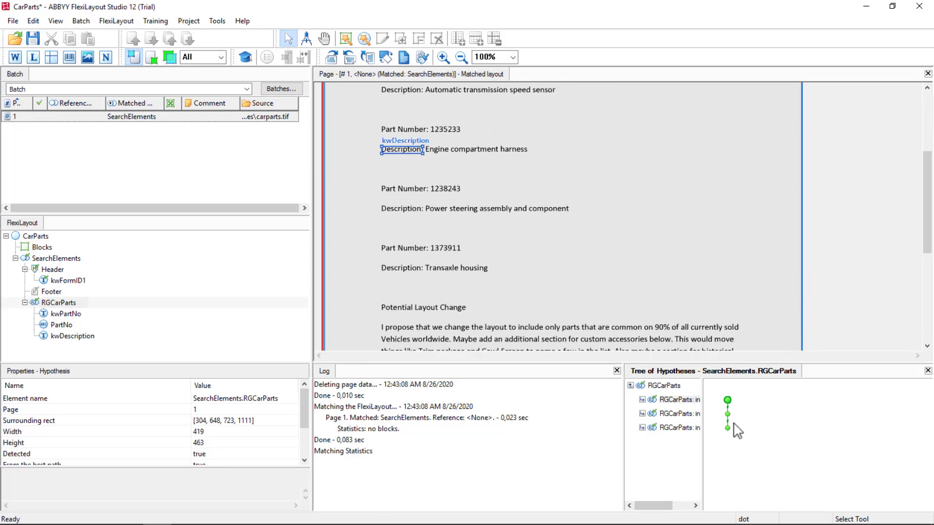
mouse_move(727, 399)
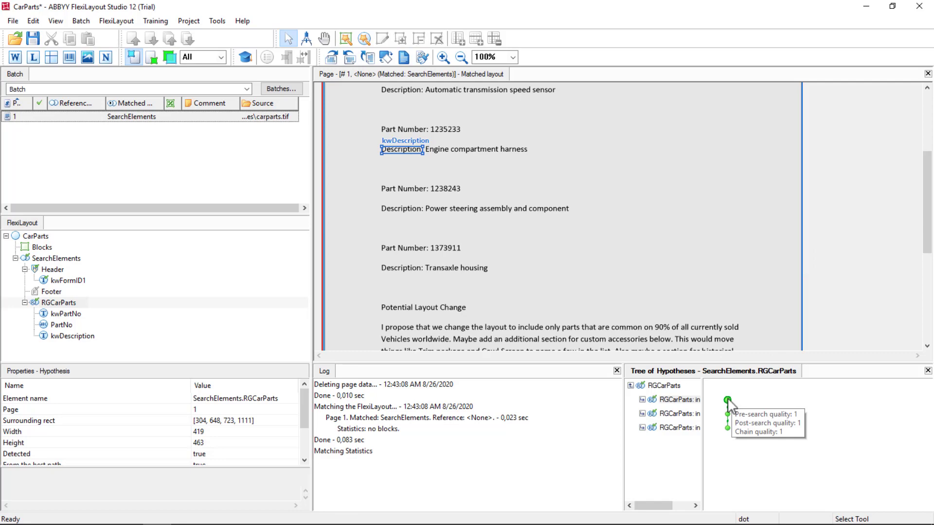
click(728, 400)
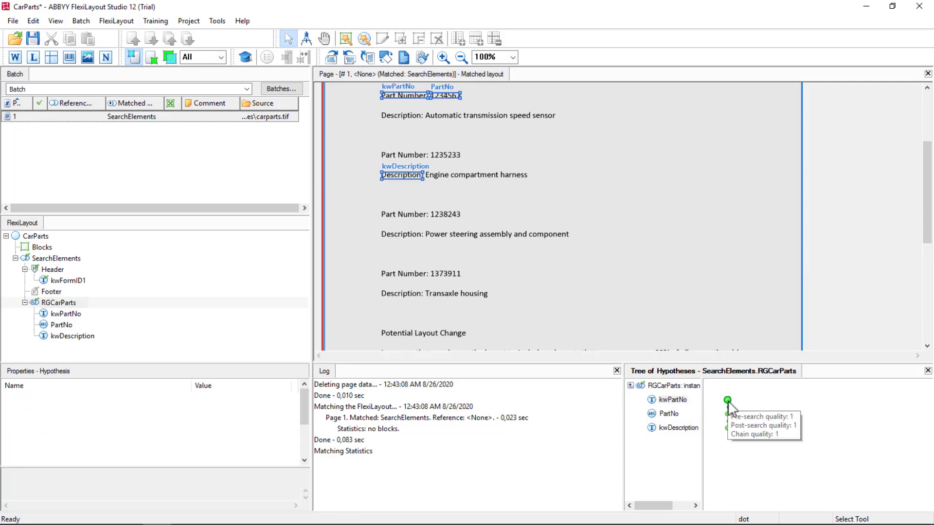
click(728, 400)
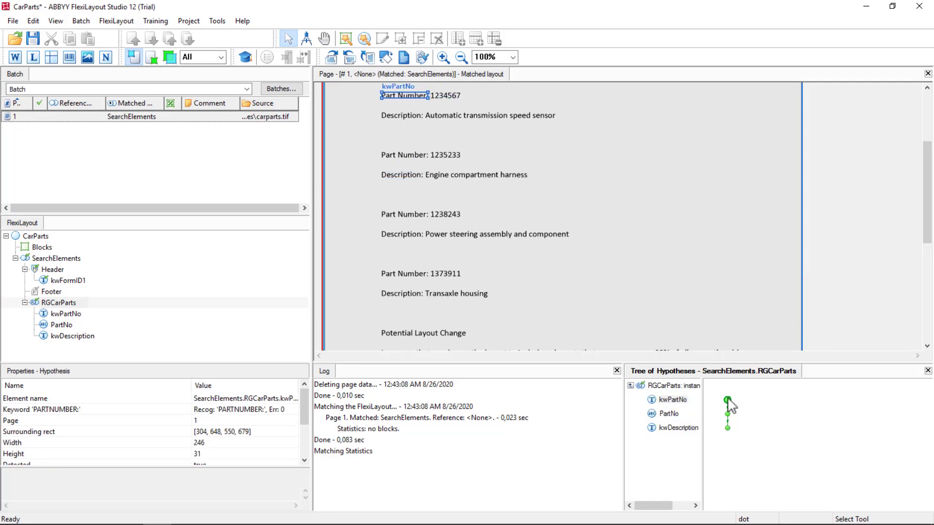
click(727, 414)
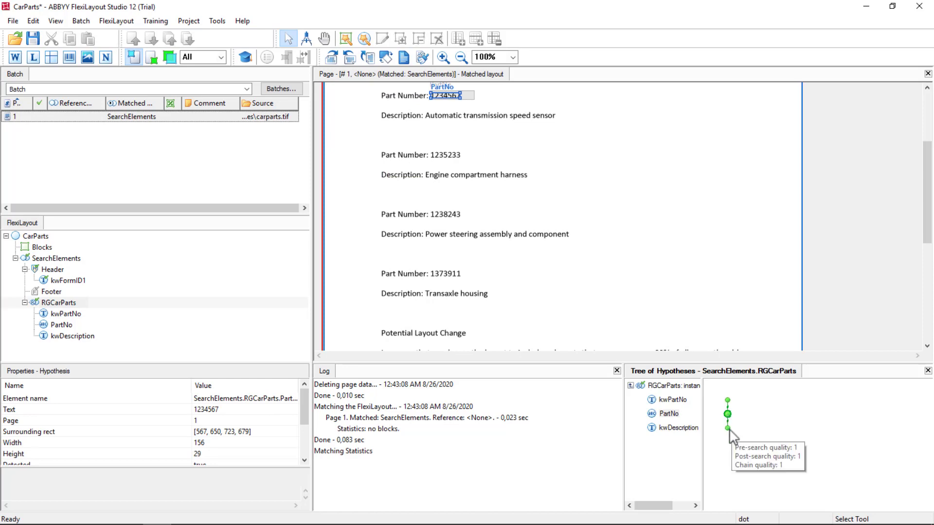
click(728, 429)
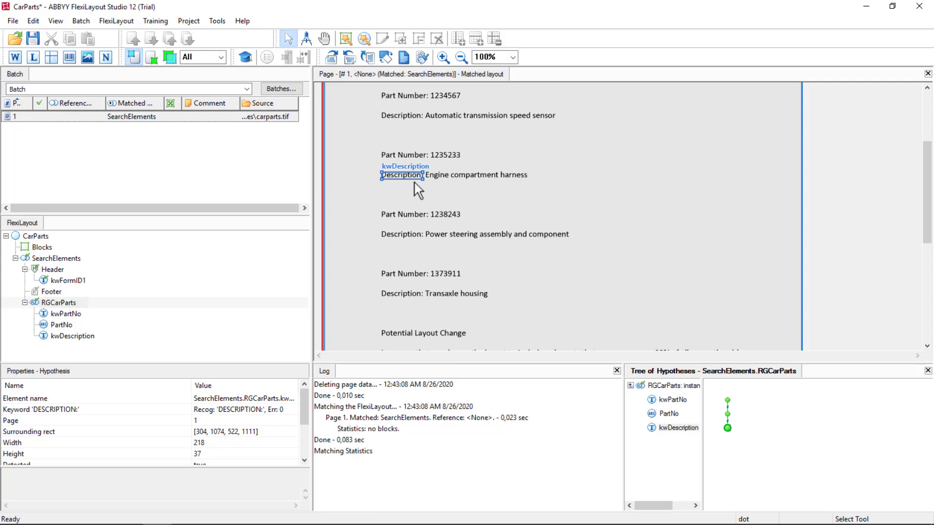
Step: Set kwDescription to find the match nearest RGCarParts.CurrentInstance.kwPartNo and apply
double_click(677, 428)
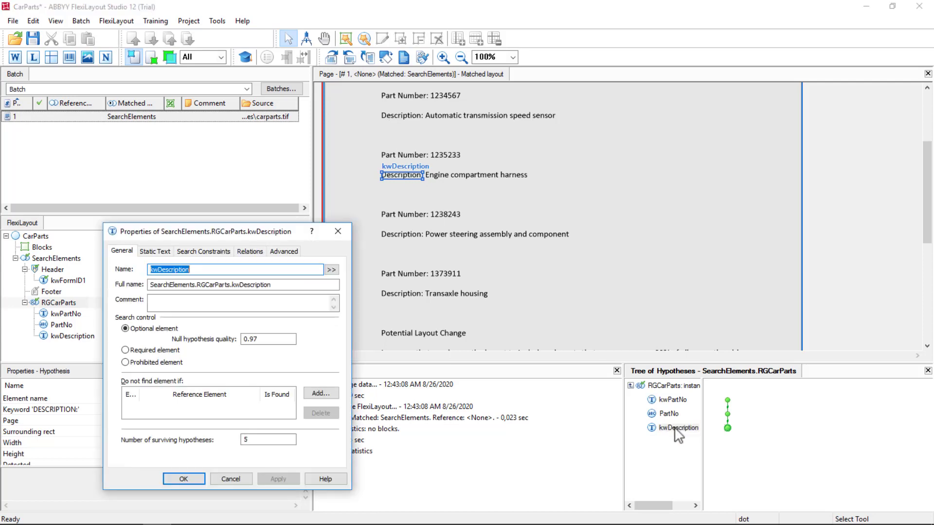
click(247, 253)
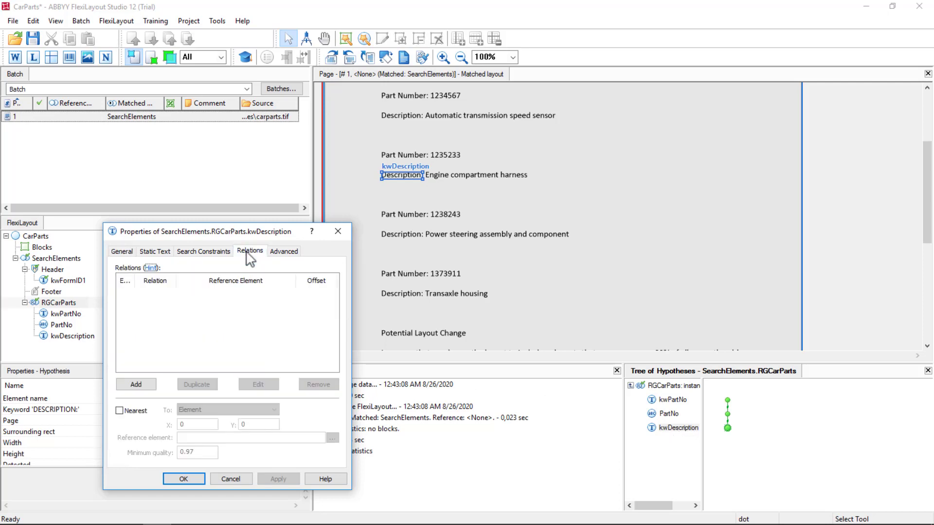
click(119, 411)
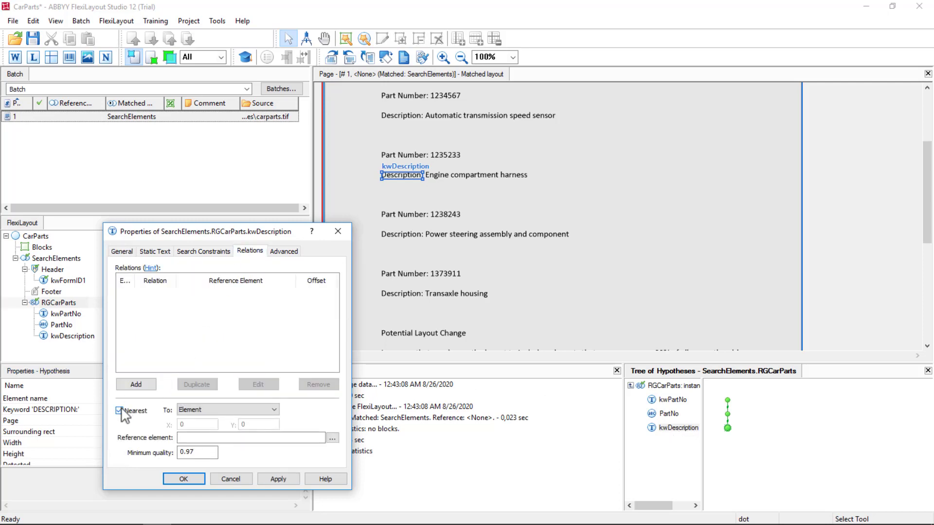
click(333, 438)
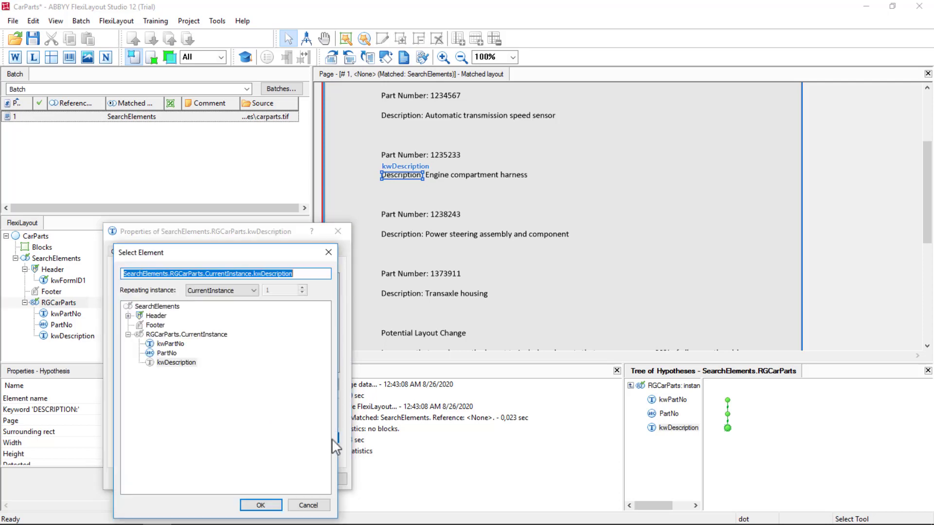
click(128, 315)
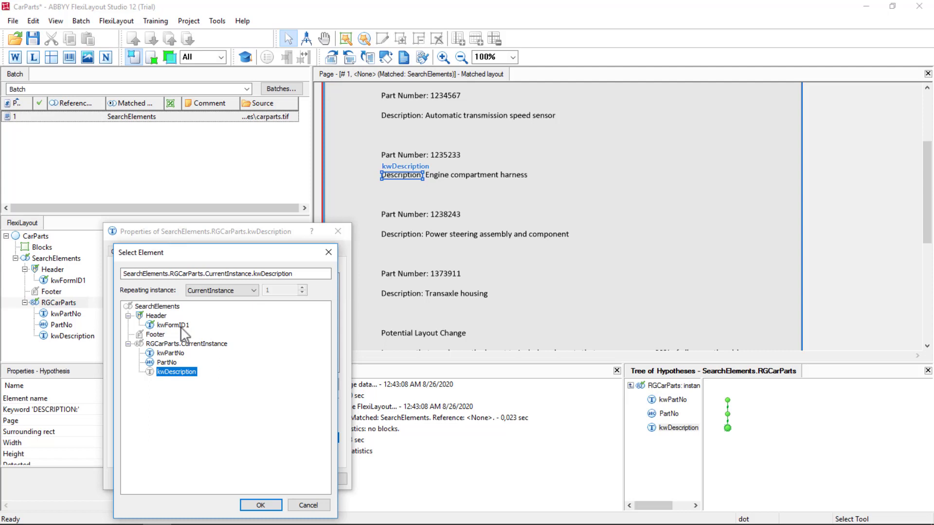
click(170, 353)
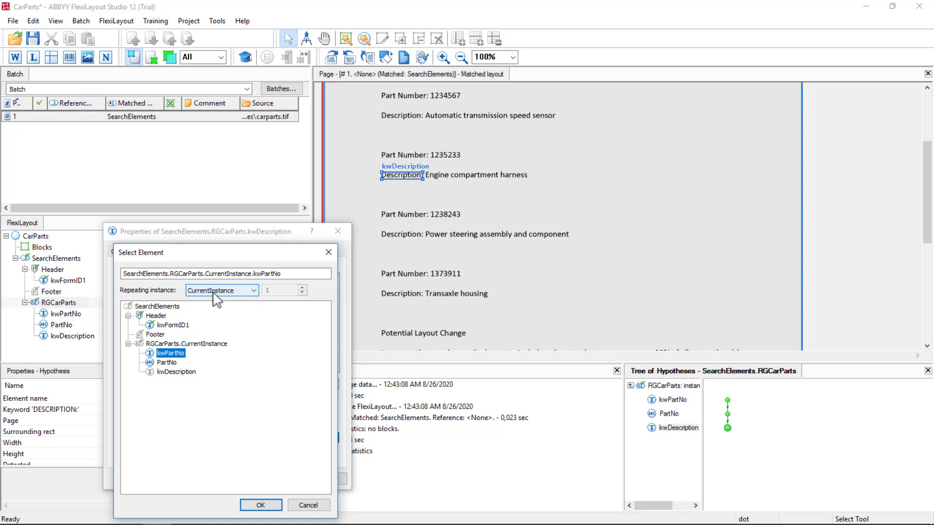
click(260, 505)
click(275, 480)
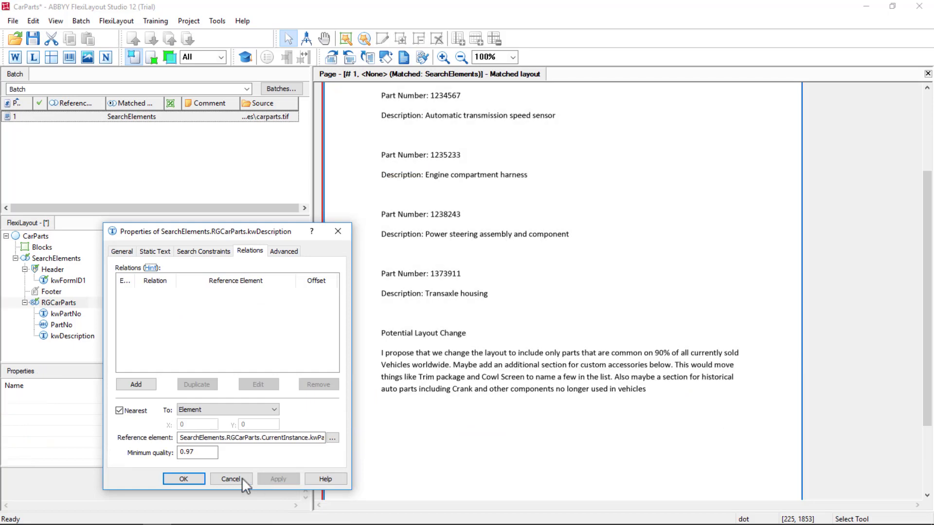
click(183, 479)
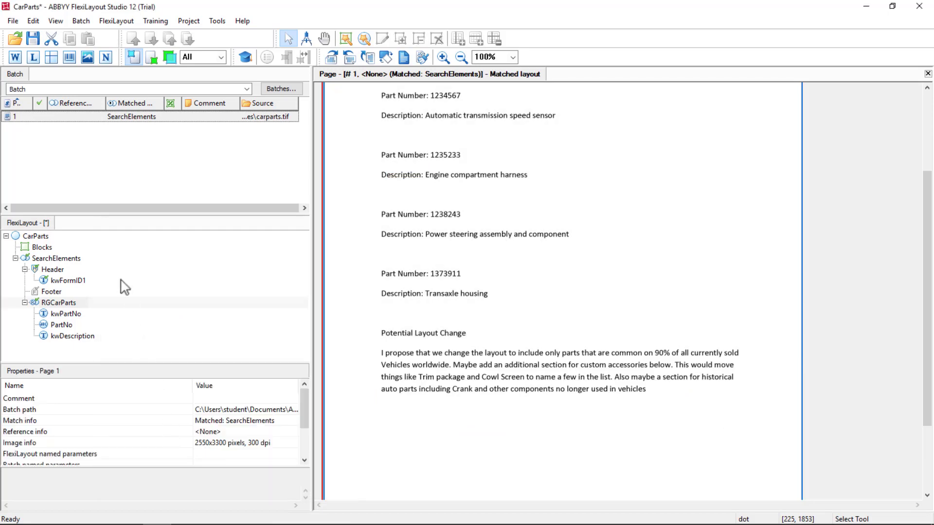
Step: Re-match the page and review all five RGCarParts hypotheses, opening the fifth
right_click(81, 120)
click(102, 126)
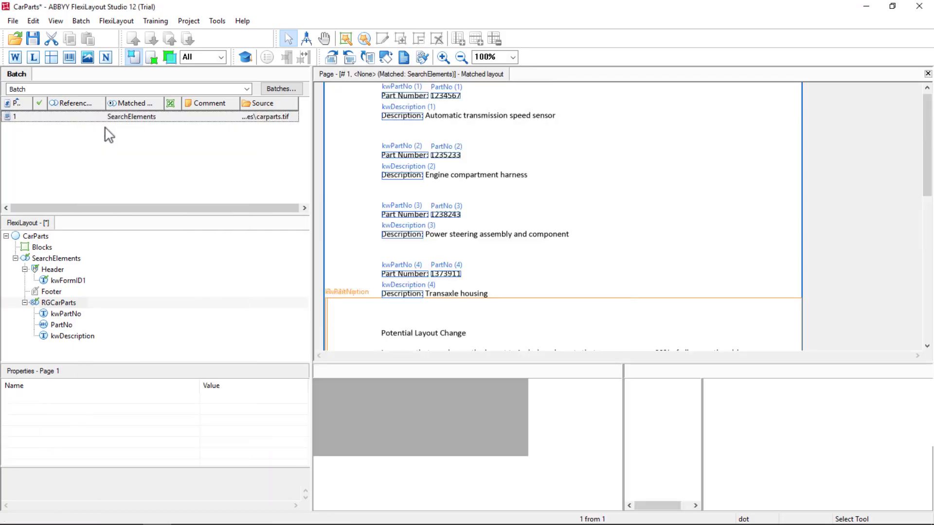
click(728, 415)
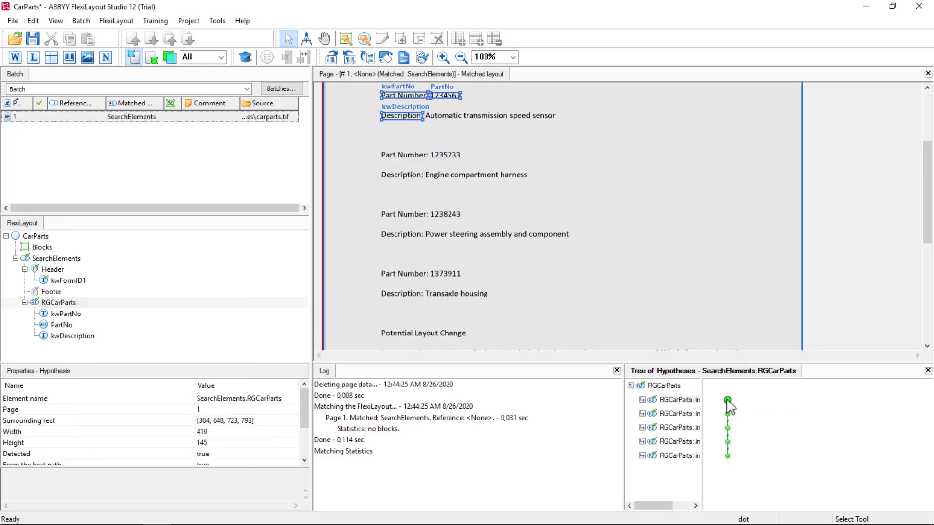
click(728, 414)
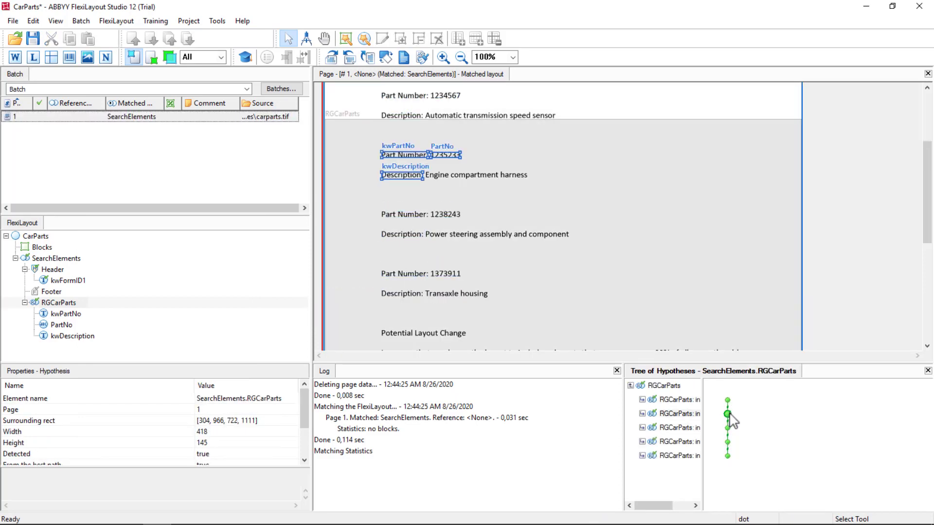
click(729, 428)
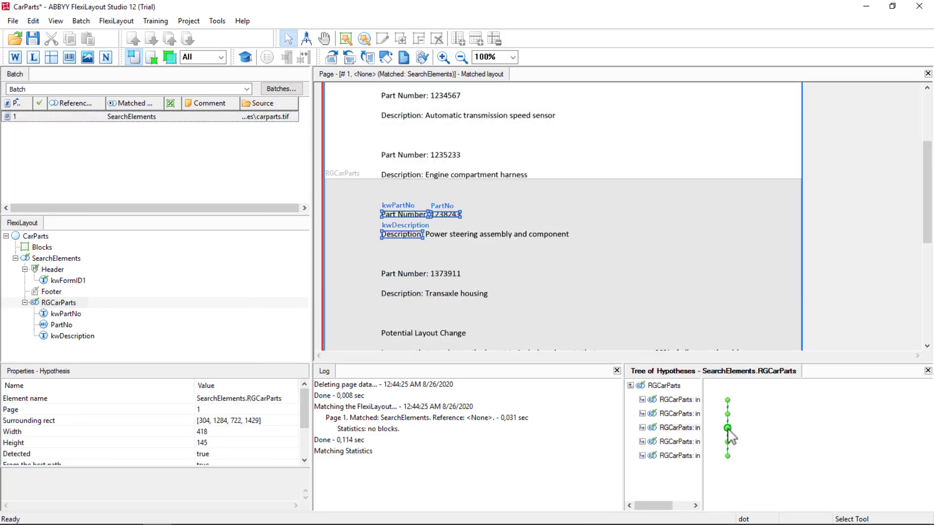
click(728, 442)
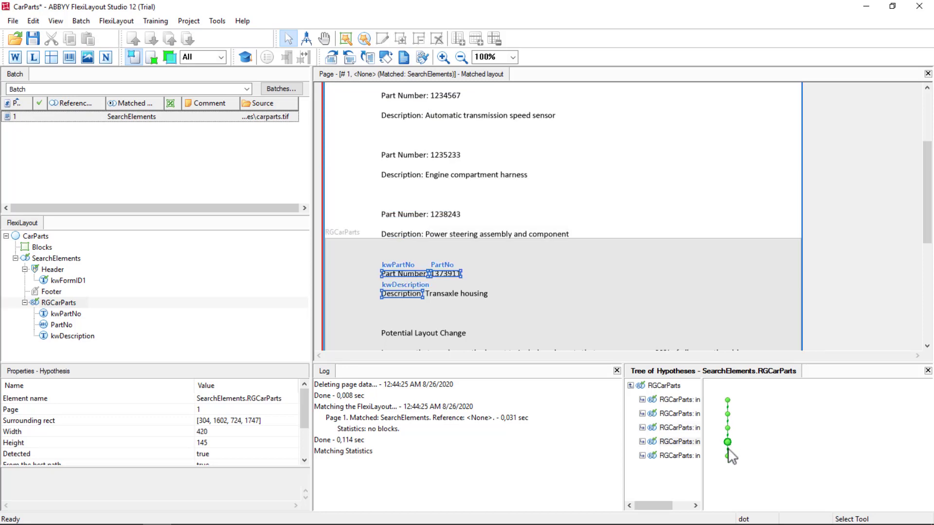
double_click(728, 456)
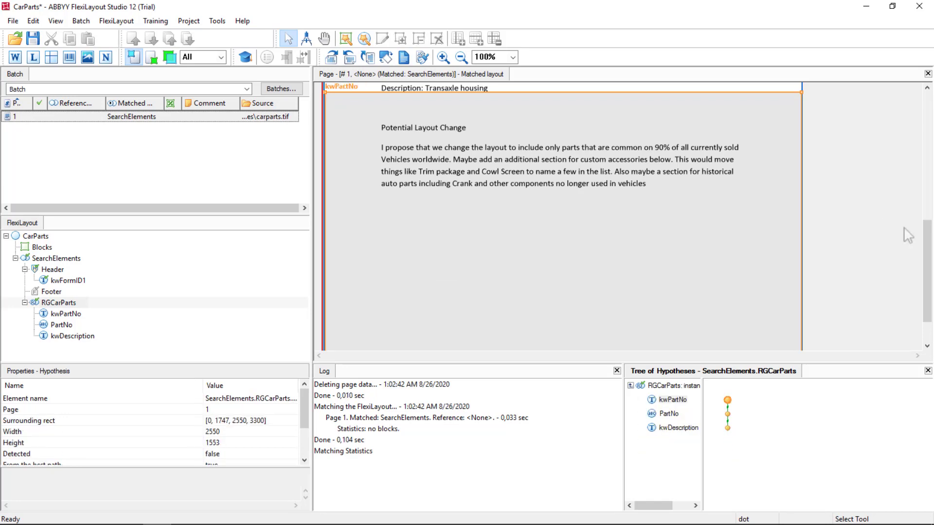
scroll(929, 152, up, 10)
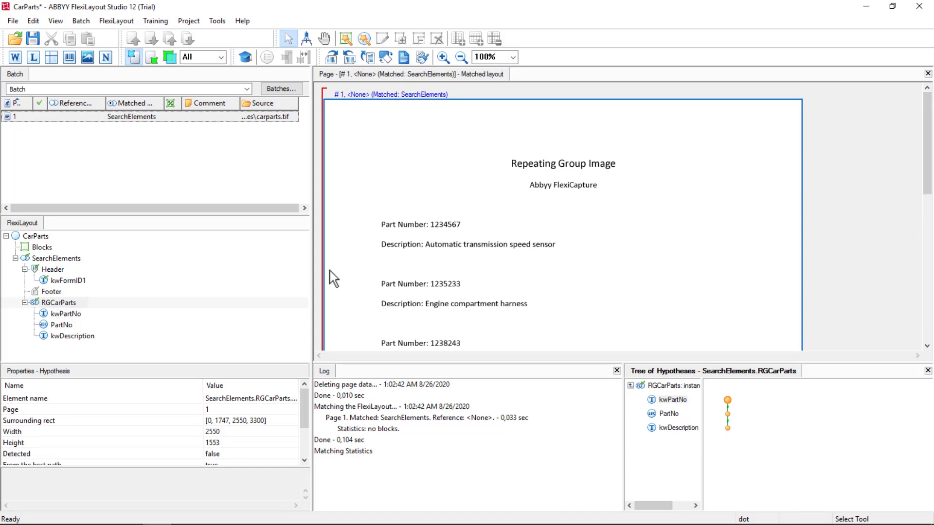
Step: Add a new CharacterString element to the RGCarParts group
right_click(55, 304)
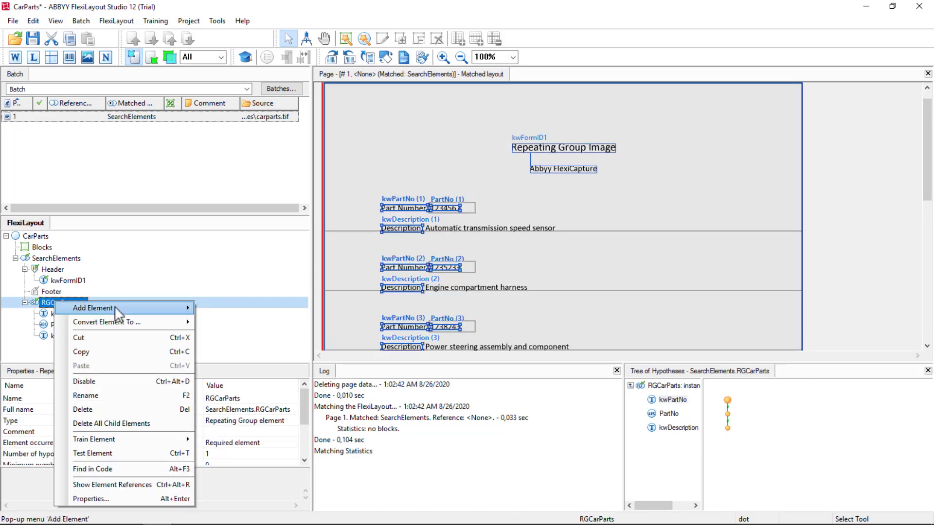
mouse_move(119, 309)
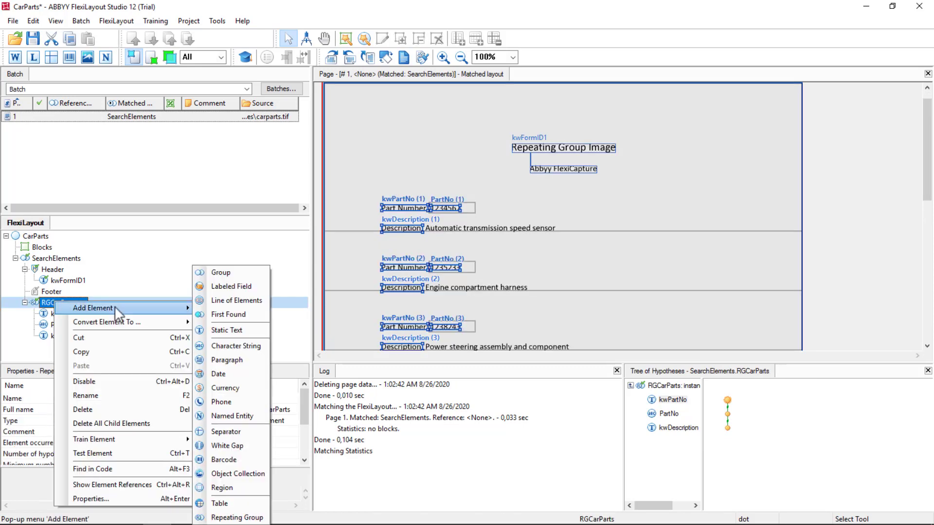
click(225, 346)
text(Description)
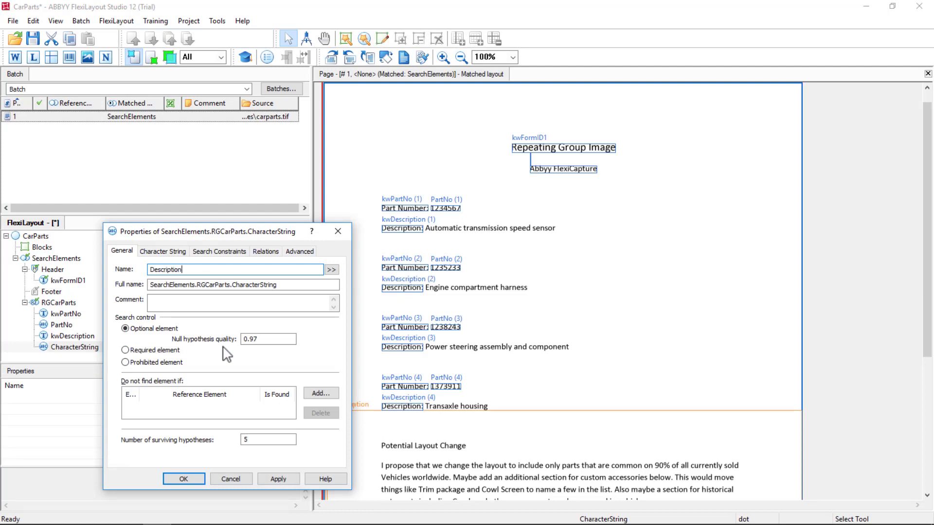
click(266, 251)
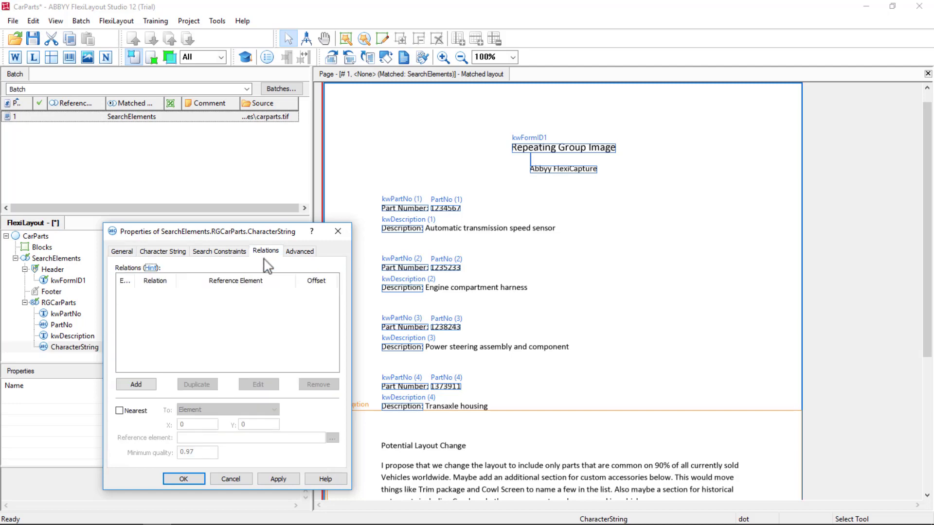
Step: Start a CharacterString relation referencing the current instance's kwDescription
click(136, 386)
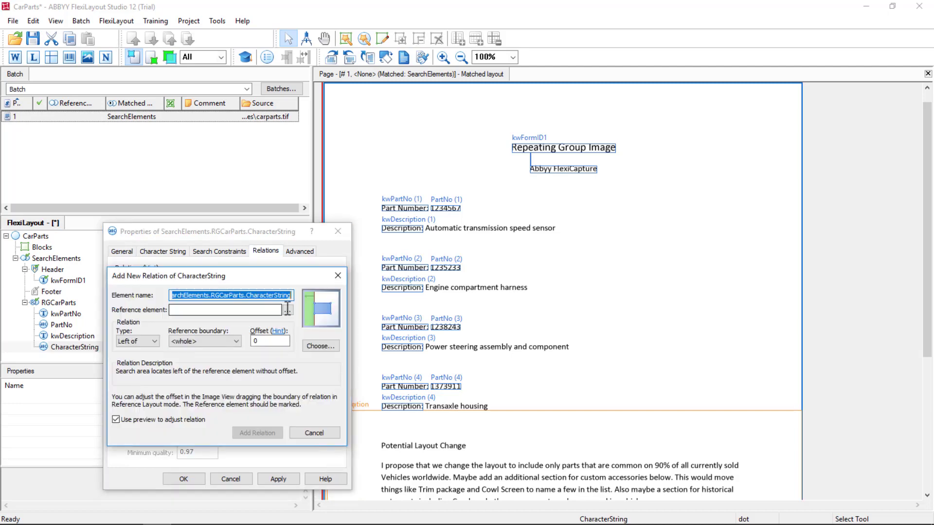
click(285, 309)
click(167, 363)
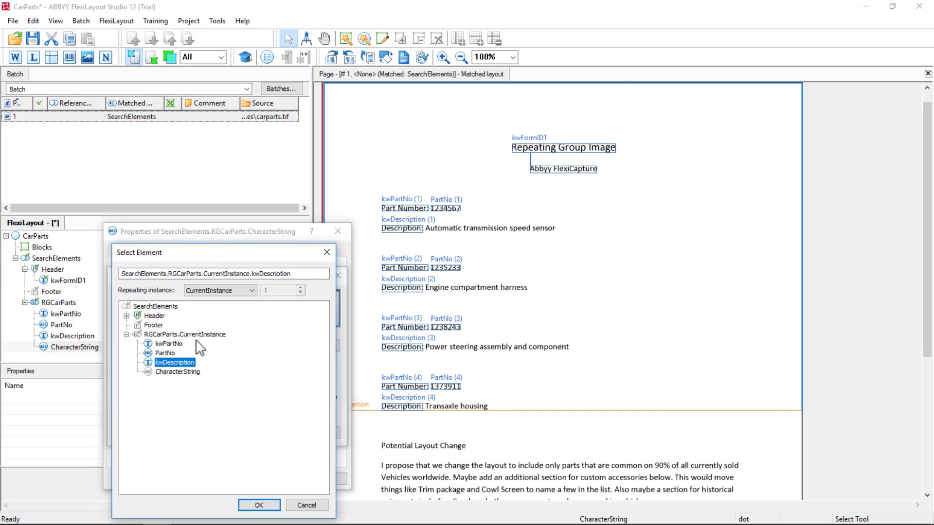
click(216, 293)
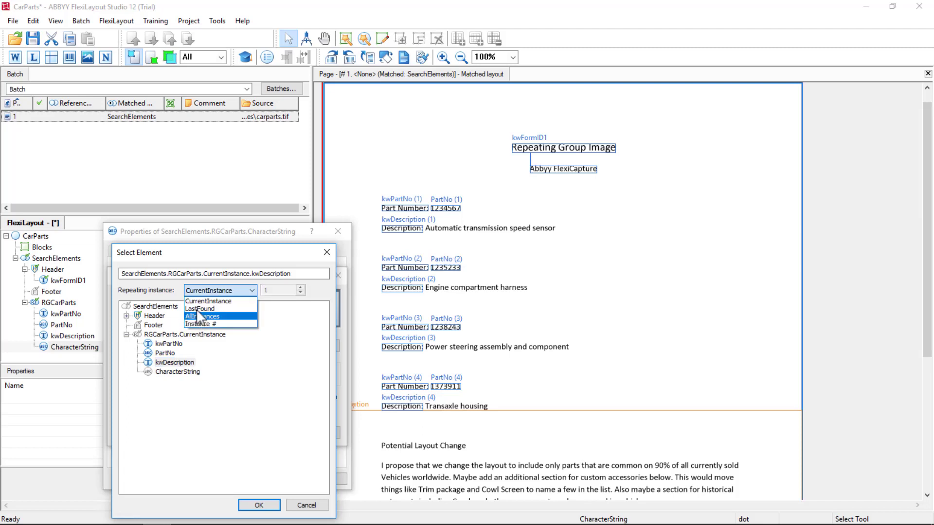
click(272, 387)
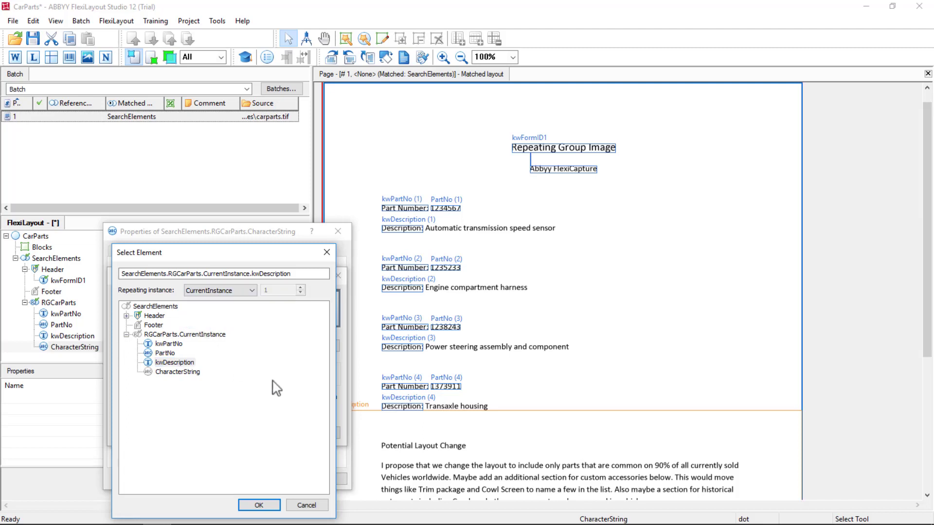
click(266, 506)
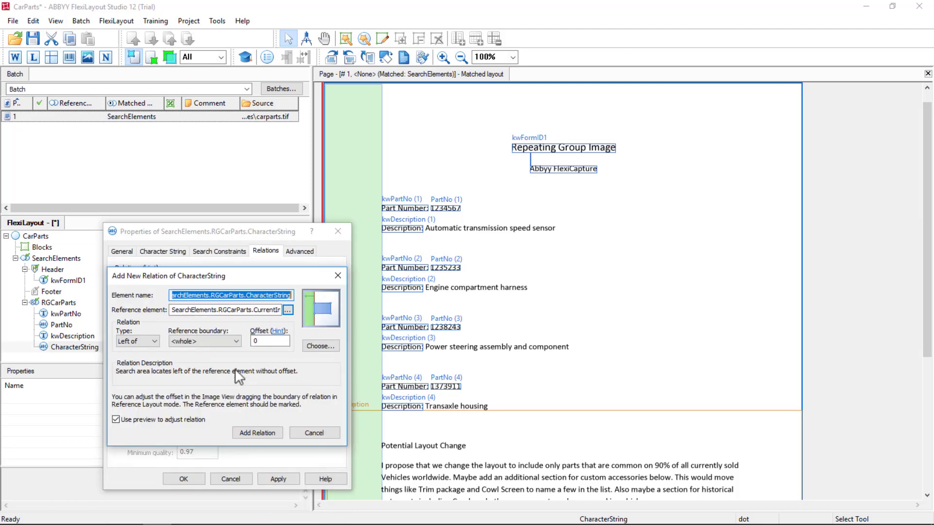
Step: Add a Right of relation to kwDescription's Right boundary with offset 10
click(148, 341)
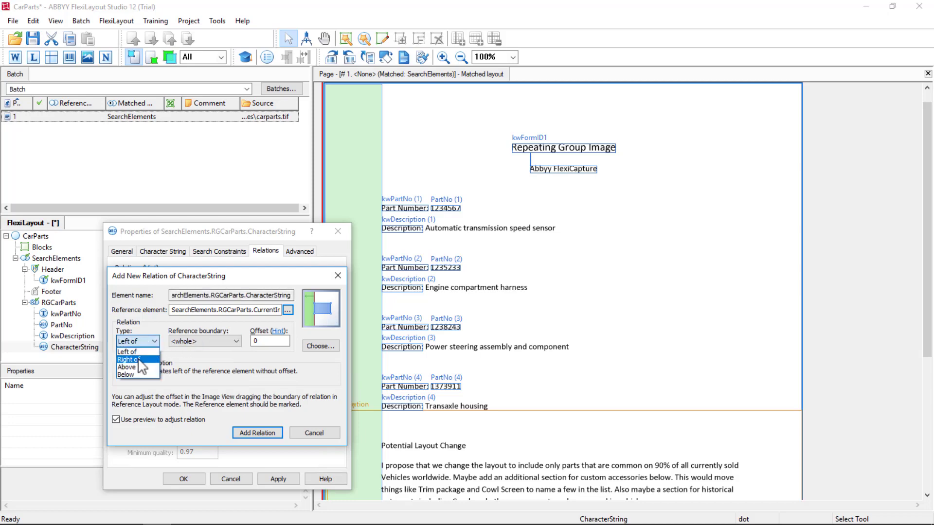
click(139, 360)
click(210, 340)
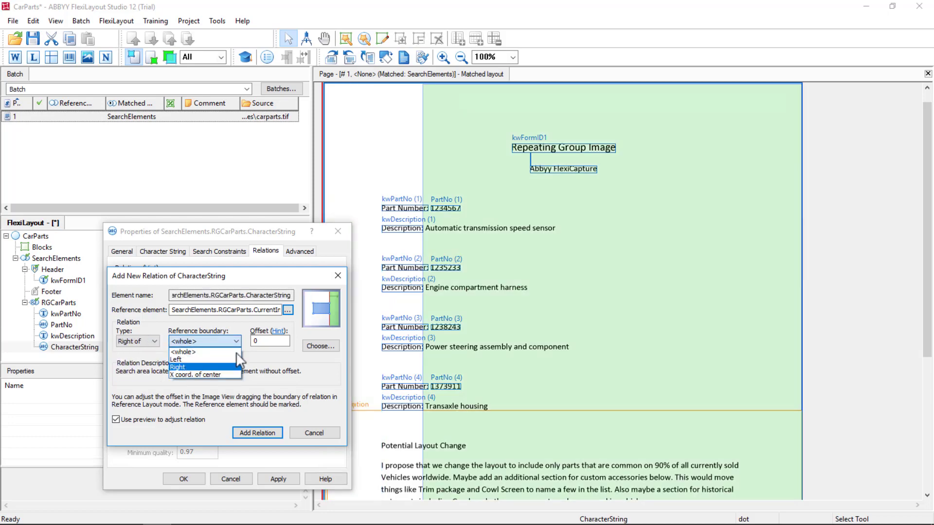
click(235, 353)
double_click(271, 340)
text(10)
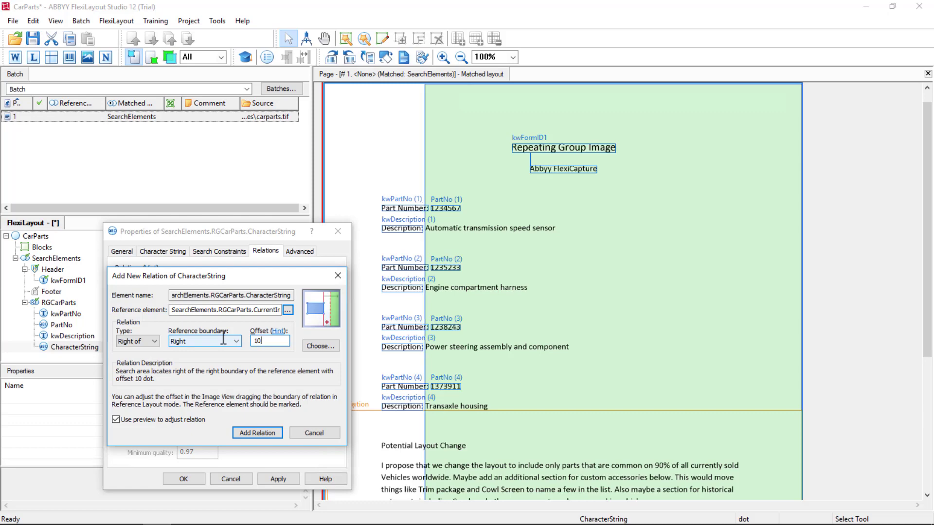
click(257, 433)
Step: Duplicate that relation, changing it to Left of with offset -1000
click(196, 384)
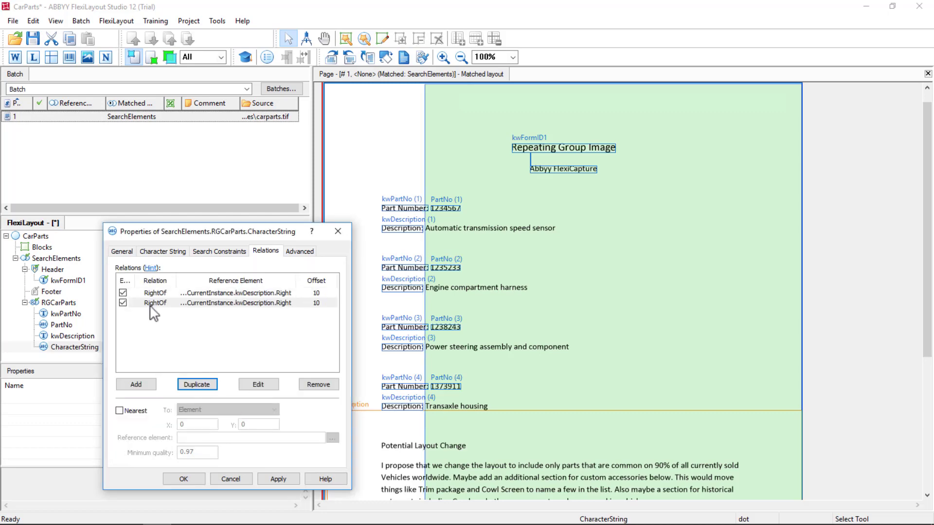
click(152, 303)
double_click(148, 305)
click(136, 341)
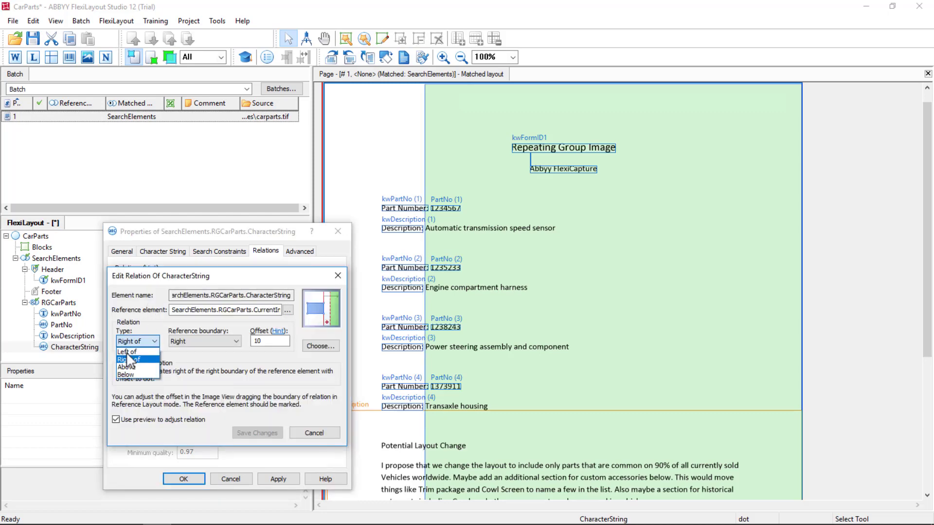
click(128, 352)
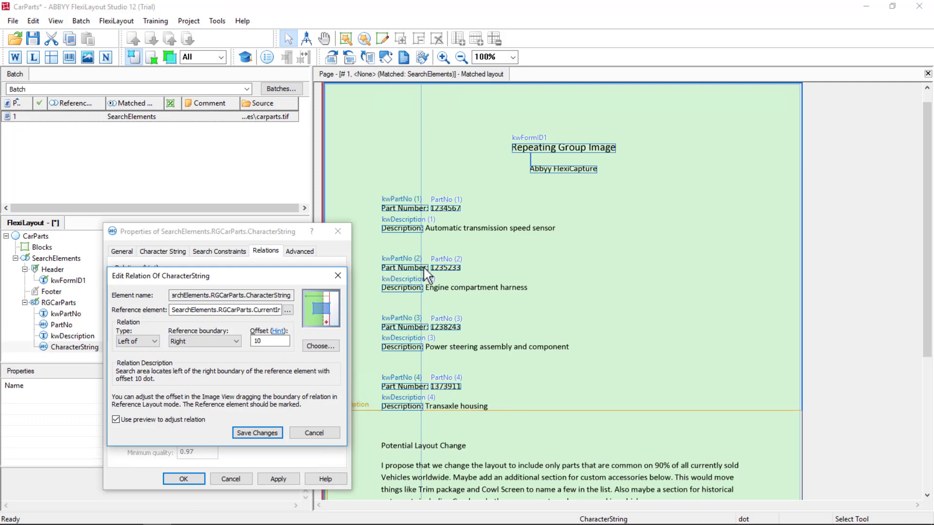
drag(426, 282, 613, 285)
double_click(267, 341)
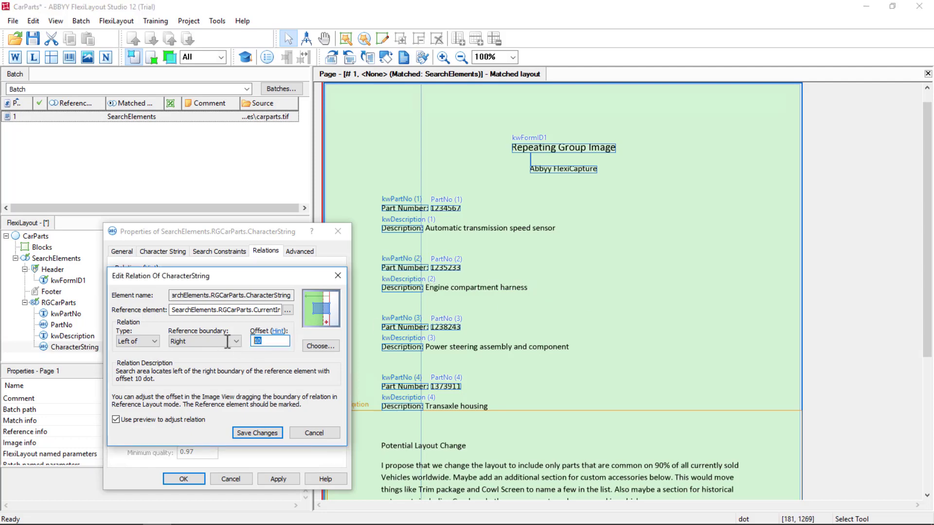
text(10)
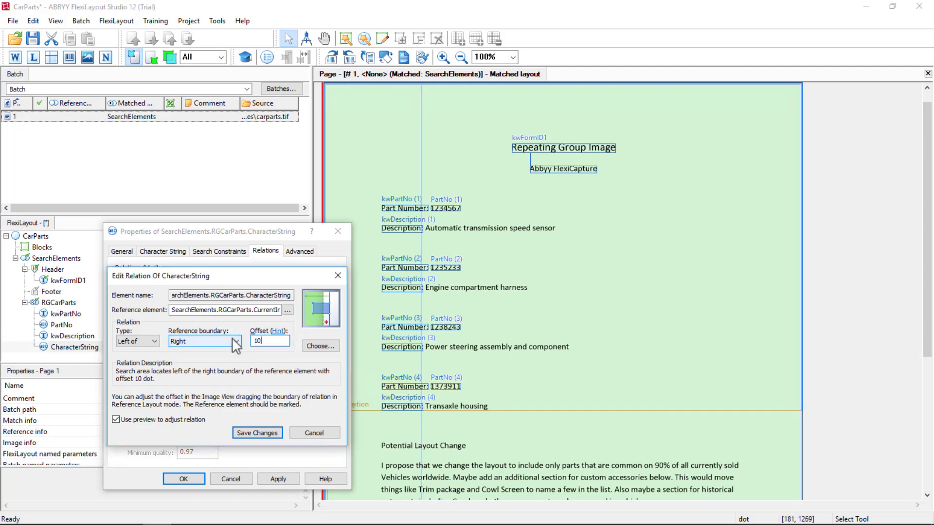
text(00)
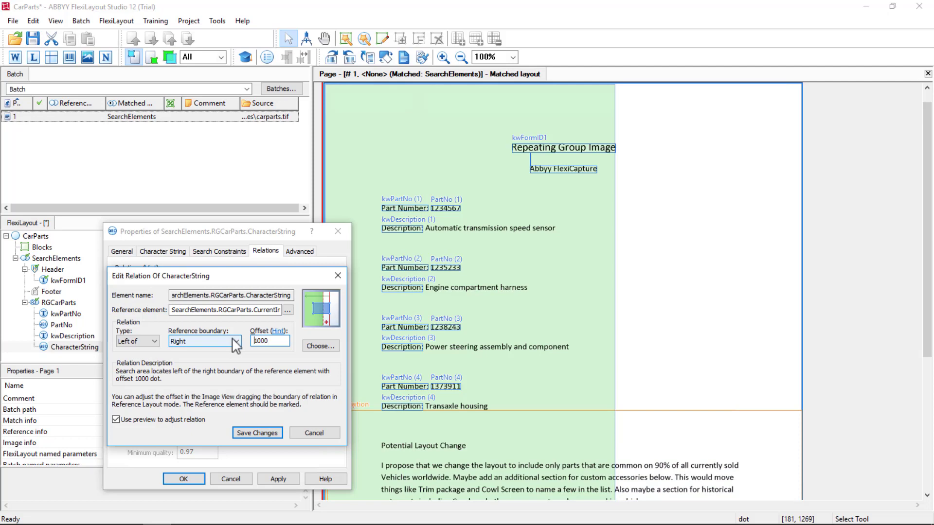
text(-)
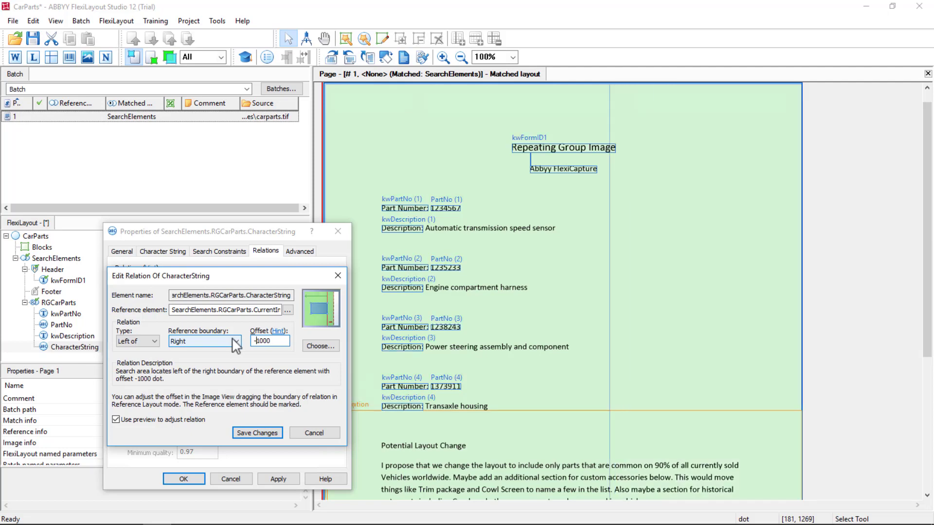
Step: Keep the Left of relation at offset -1000 and add an Above kwDescription.Bottom relation with offset -10
click(257, 432)
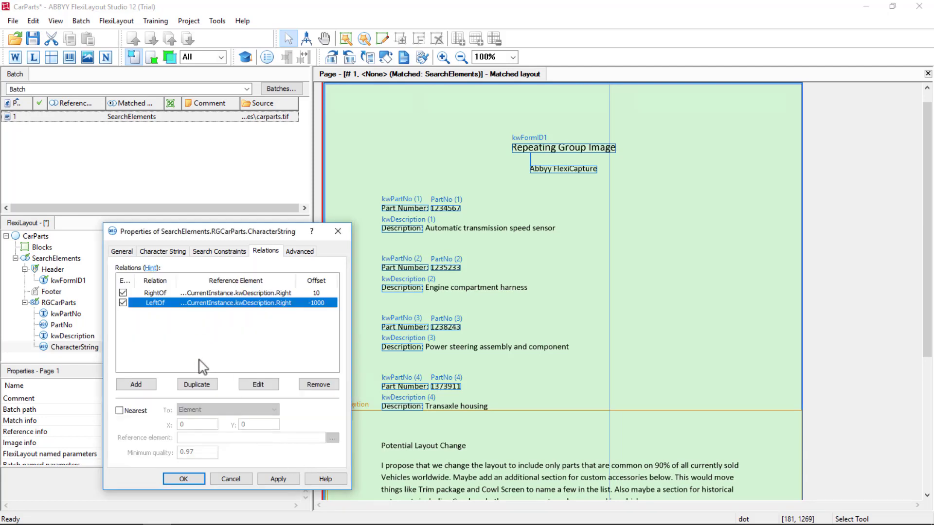
click(196, 384)
double_click(160, 312)
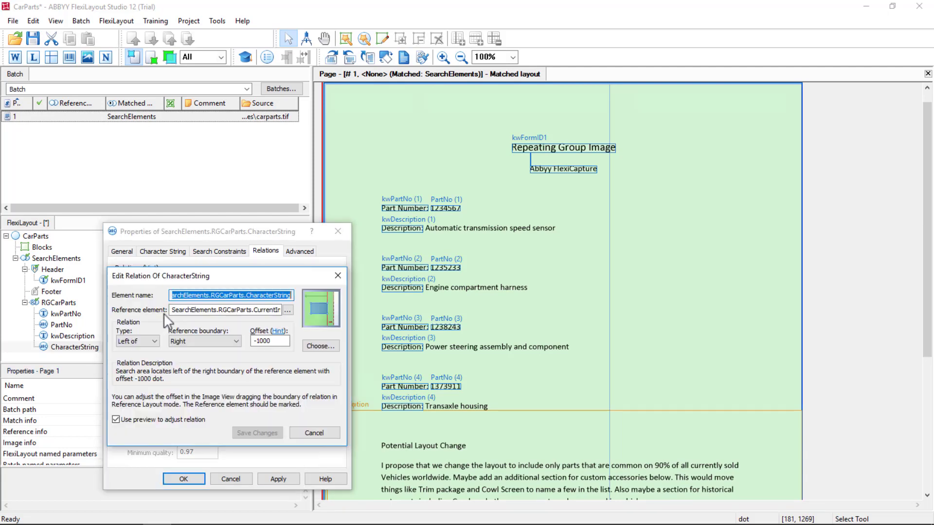
click(145, 340)
click(131, 367)
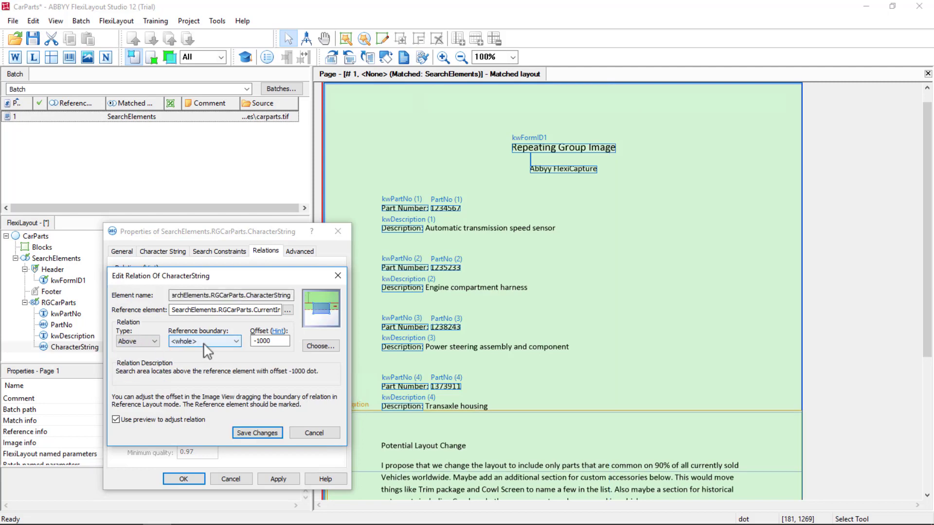
click(203, 343)
click(178, 367)
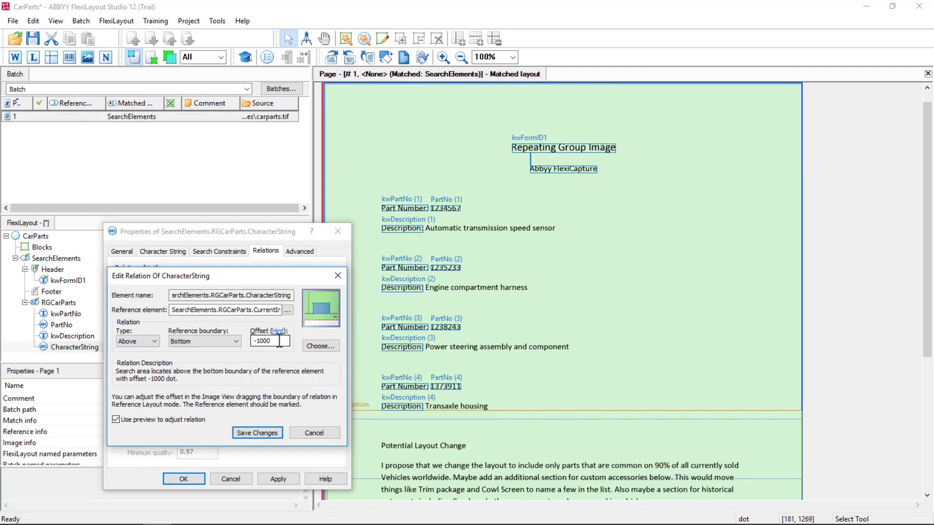
drag(280, 341, 186, 334)
text(-10)
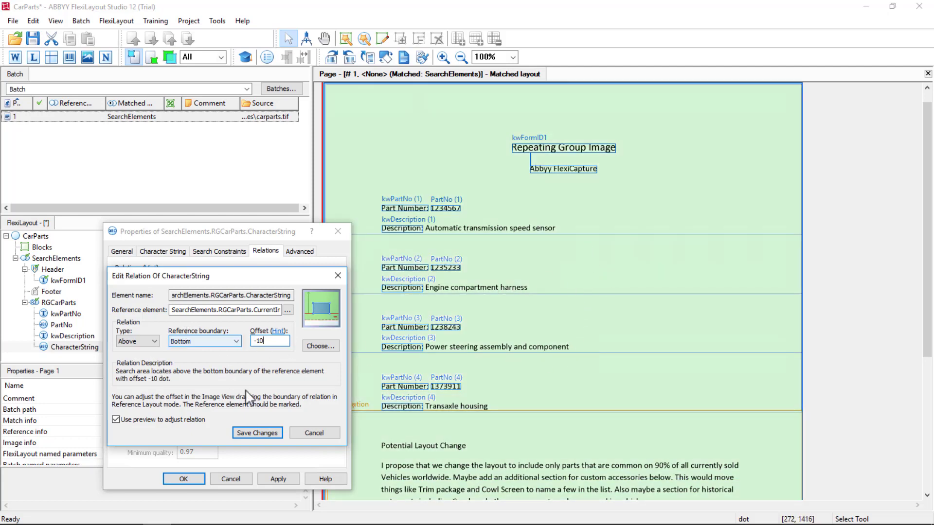
click(273, 434)
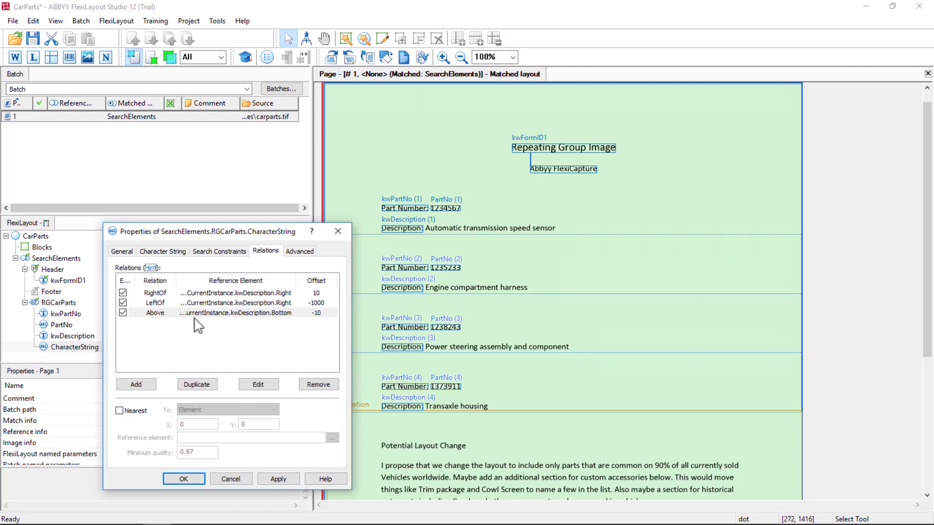
Step: Add a Below kwDescription.Top relation with offset -10, then apply and close the Description properties
click(203, 384)
double_click(166, 323)
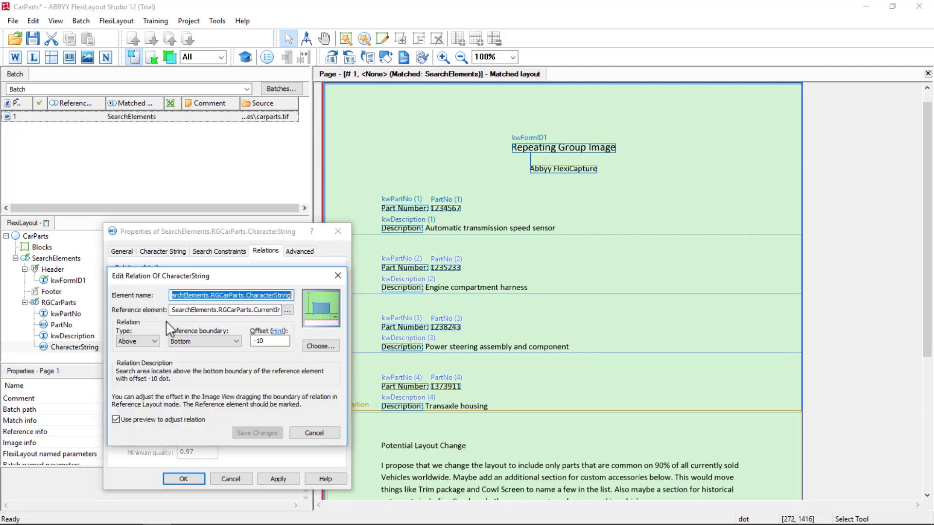
click(146, 343)
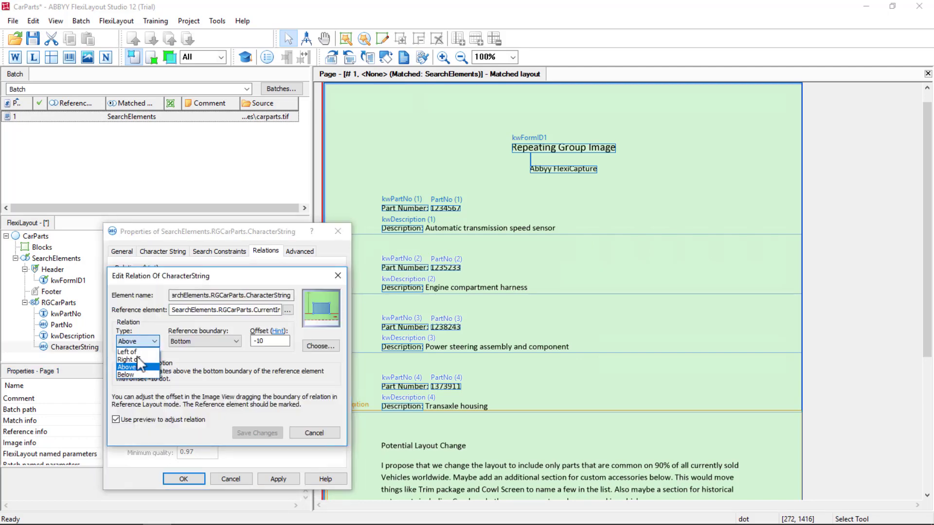
click(189, 341)
click(189, 341)
click(183, 367)
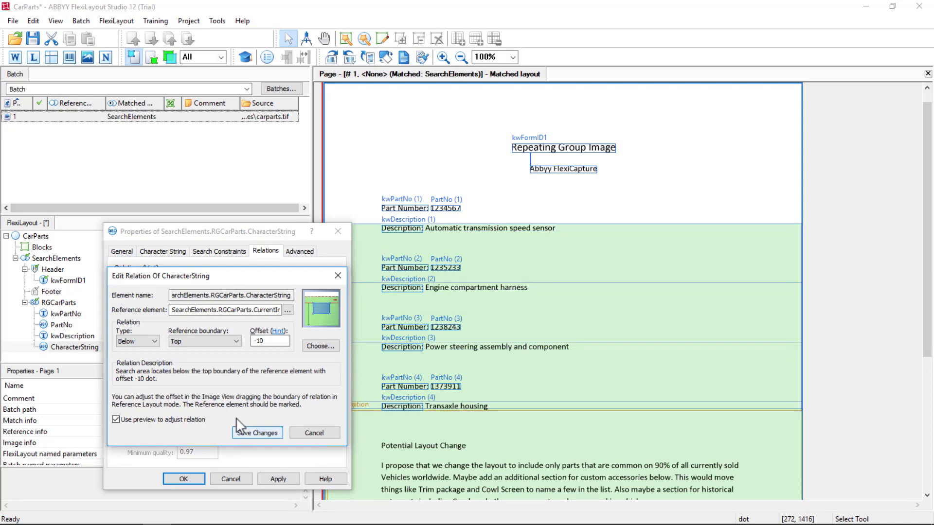
click(246, 432)
key(ctrl+a)
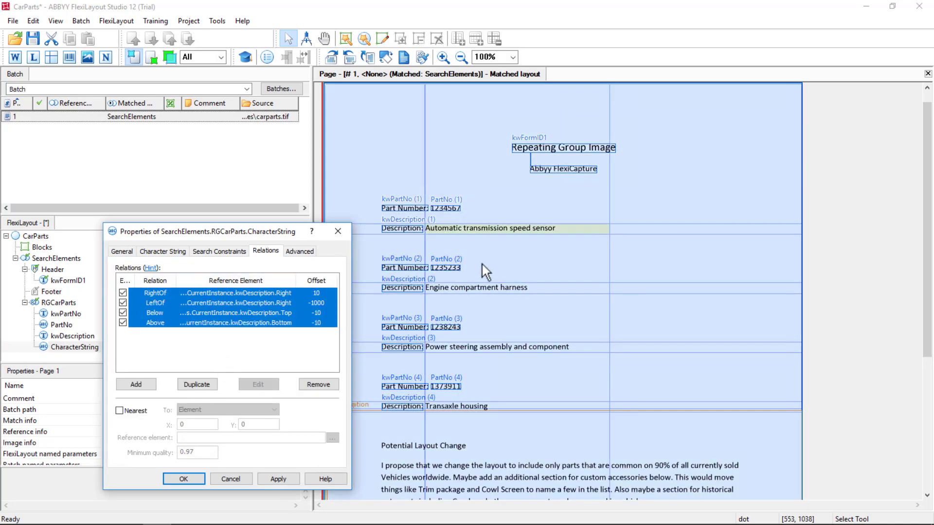
click(282, 478)
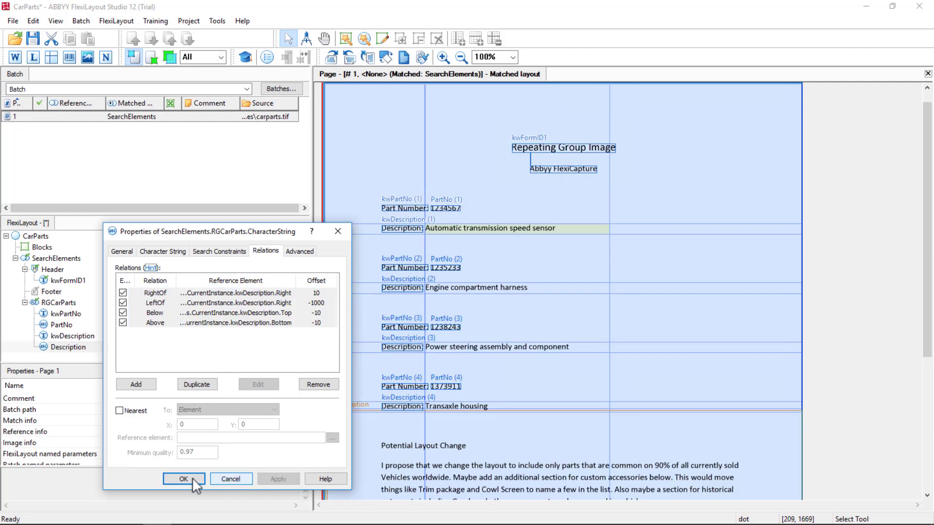
click(191, 477)
Step: Match the batch page and view the first four RGCarParts instances in the Tree of Hypotheses
right_click(60, 125)
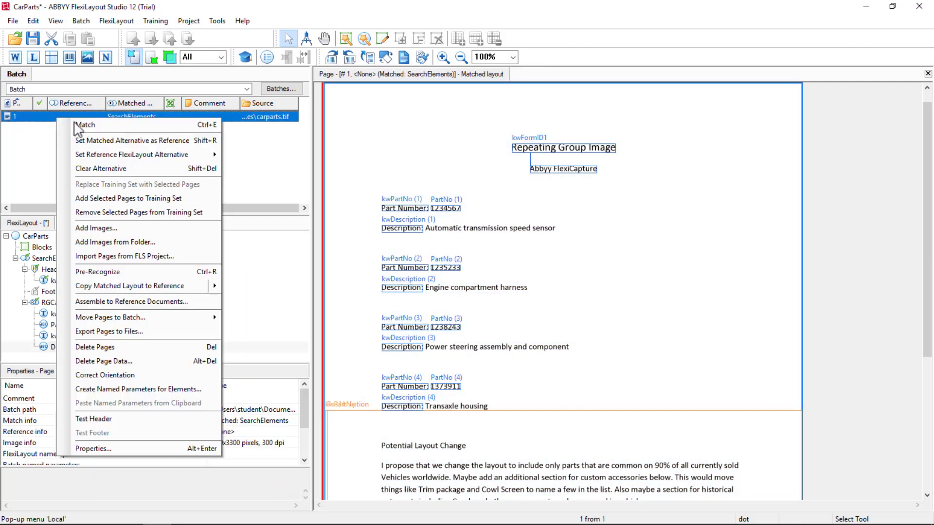
click(109, 126)
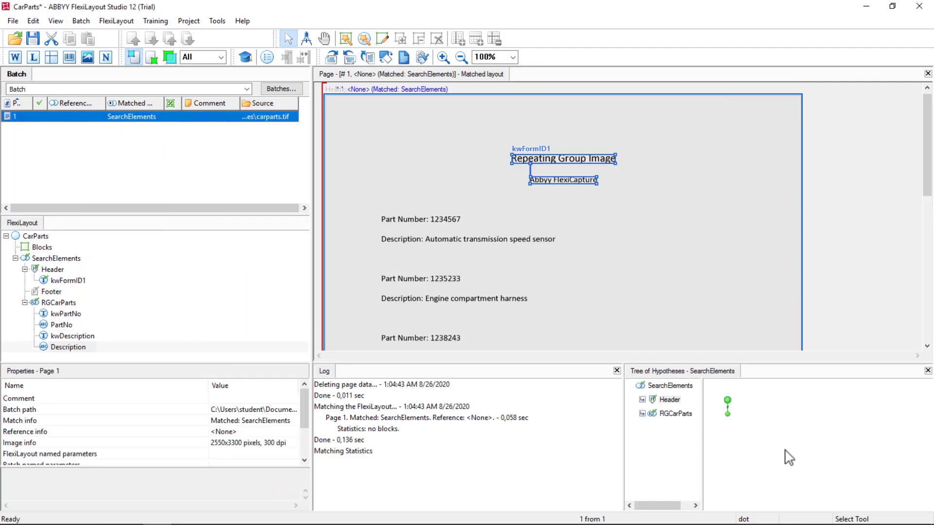
click(728, 415)
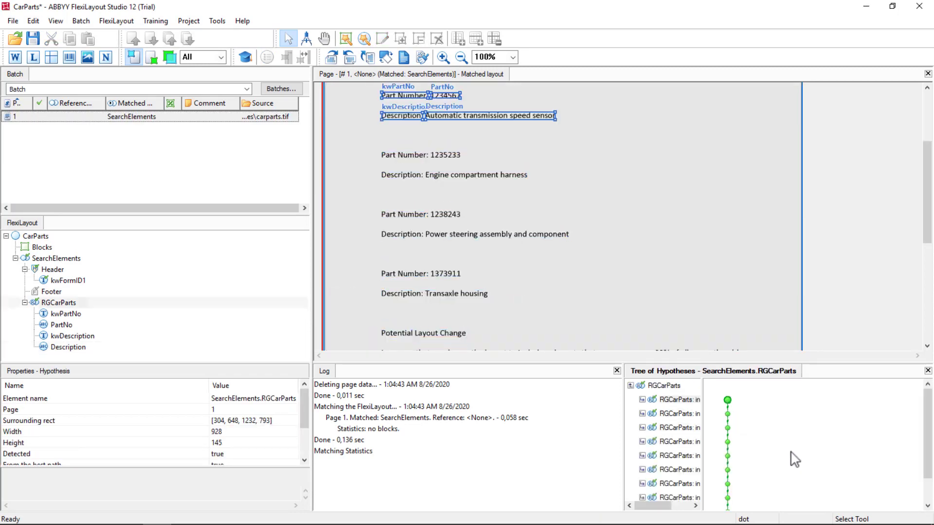
click(728, 415)
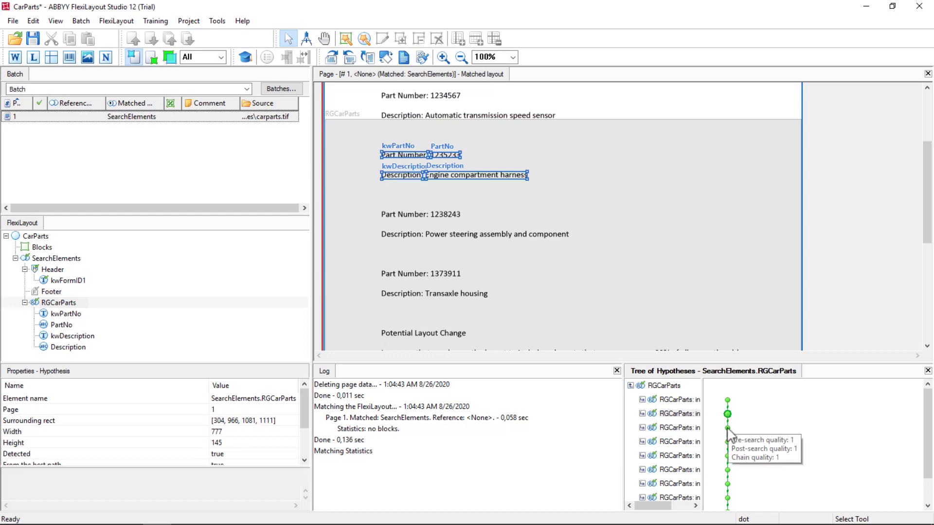
click(728, 429)
click(728, 442)
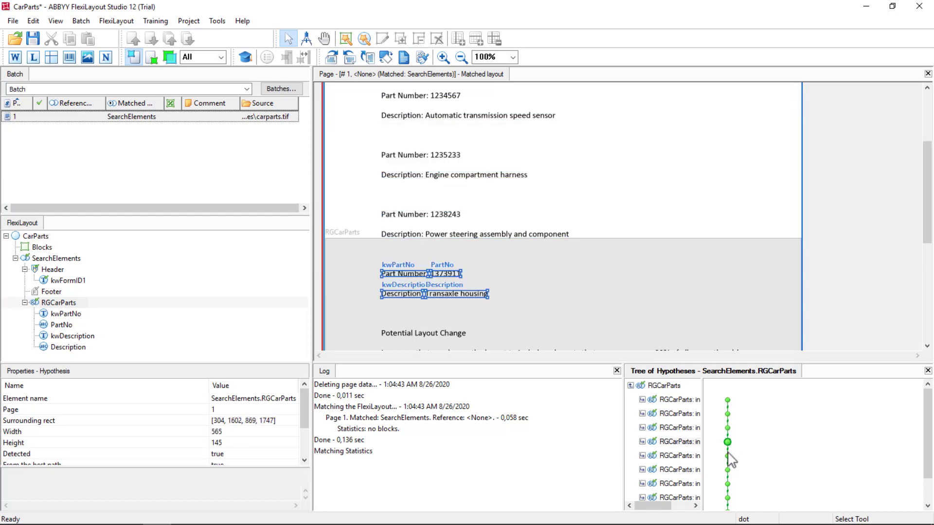
Step: Inspect the fifth RGCarParts instance, where Description matched 'Potential Layout Change'
double_click(728, 442)
mouse_move(730, 419)
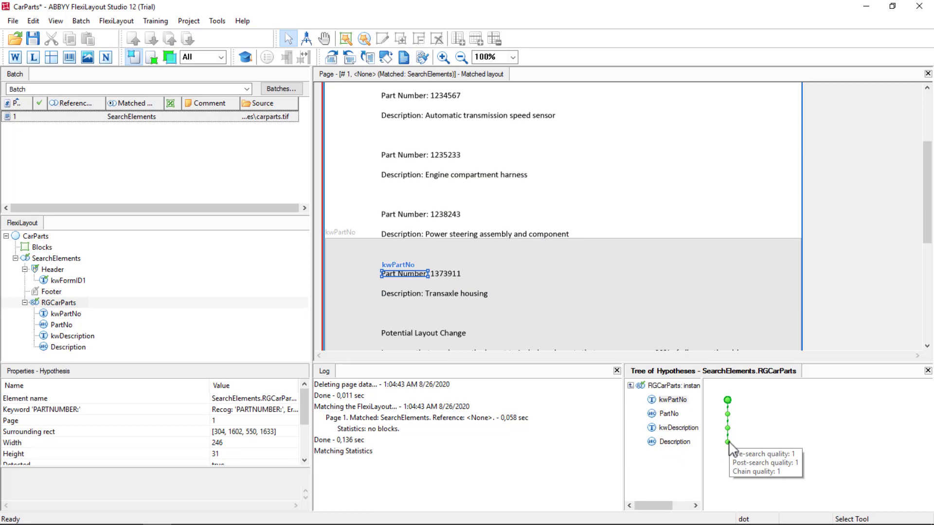
click(728, 442)
double_click(728, 458)
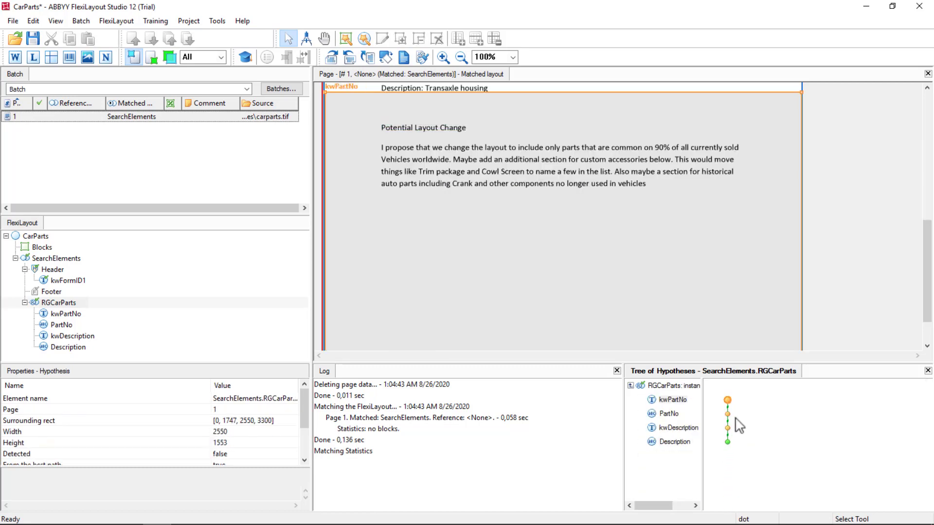
mouse_move(729, 443)
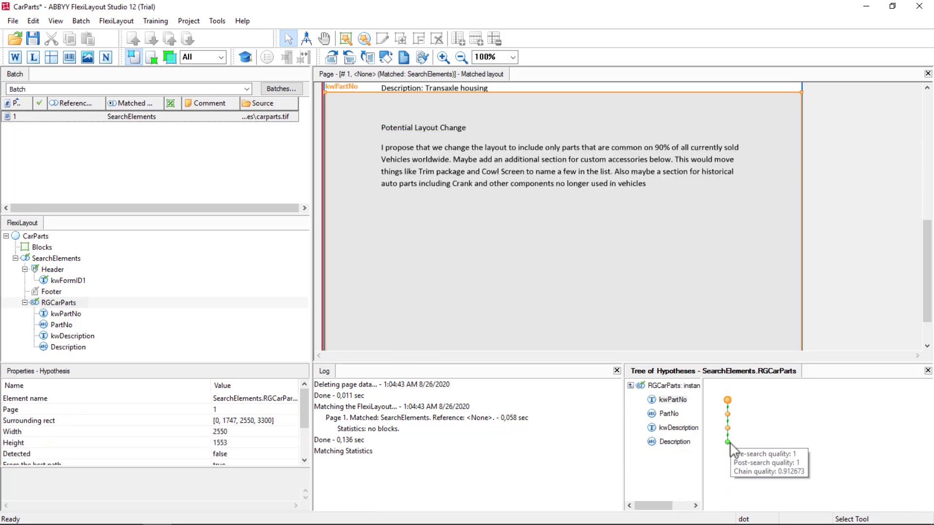
click(728, 442)
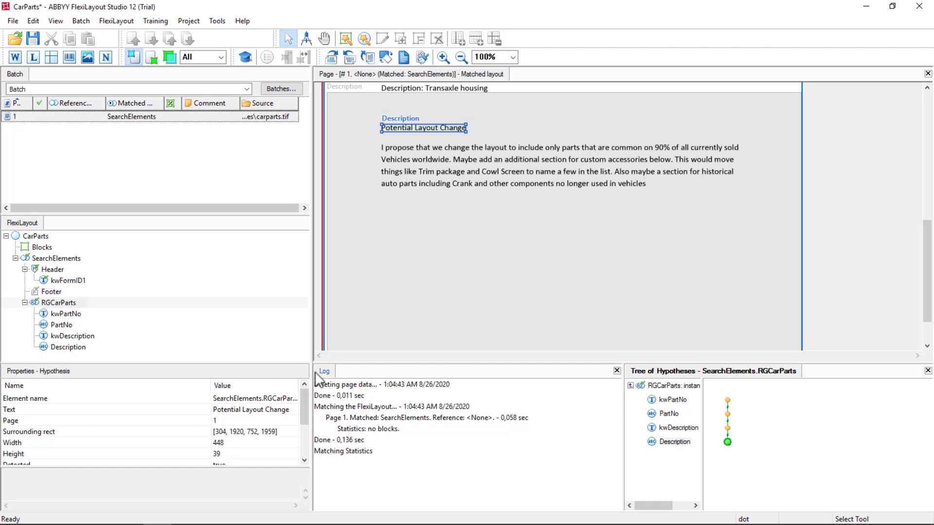
Step: Give Description a DontFind condition for when kwDescription is not found, then start re-matching the page
double_click(73, 347)
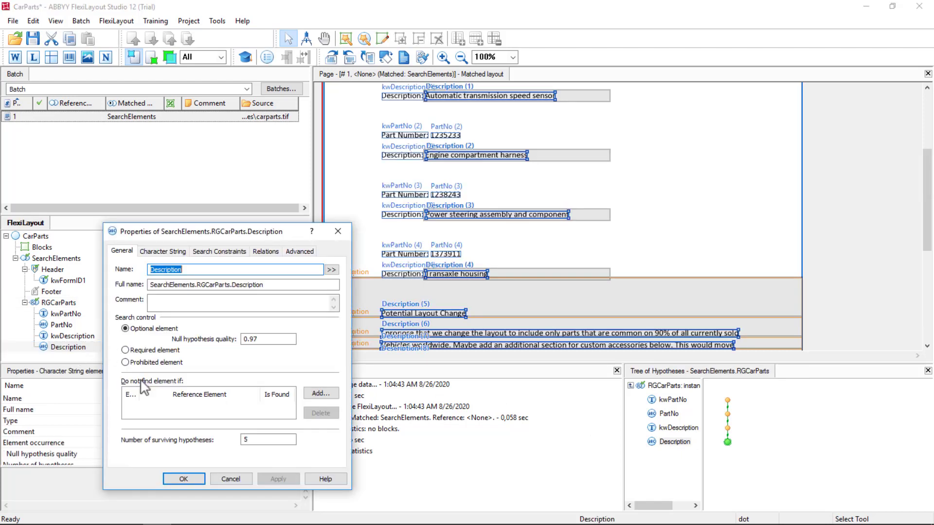
click(320, 393)
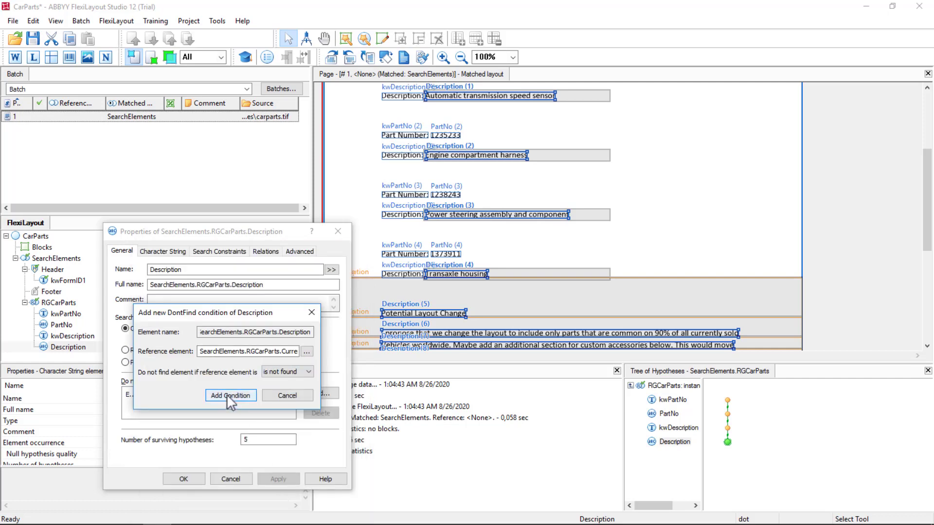
click(231, 396)
click(279, 479)
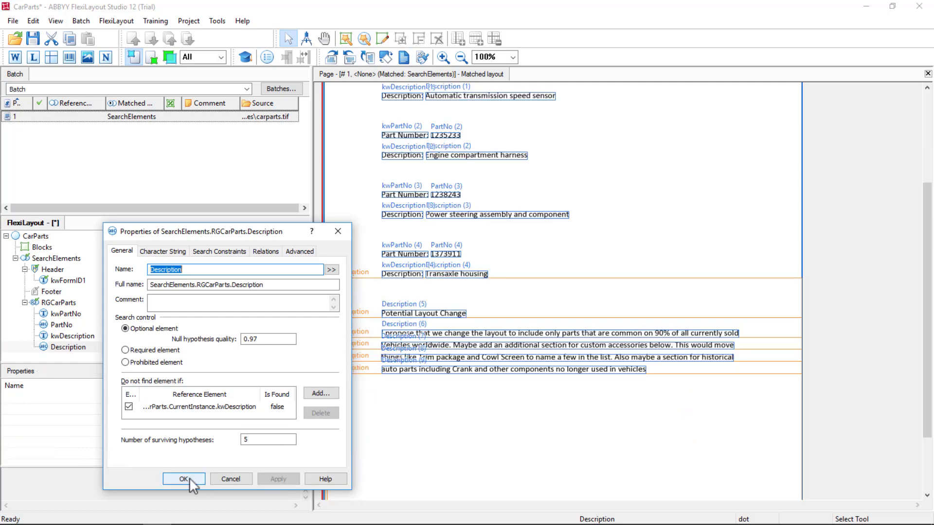
click(189, 478)
right_click(54, 117)
Step: Rerun Match and check the four matched RGCarParts instances and the now-unmatched fifth one
click(77, 125)
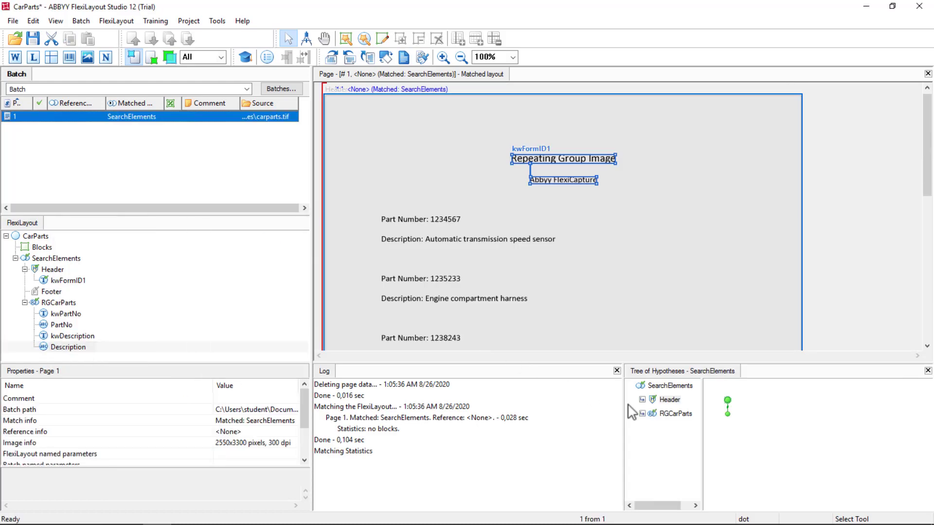
click(728, 415)
double_click(727, 415)
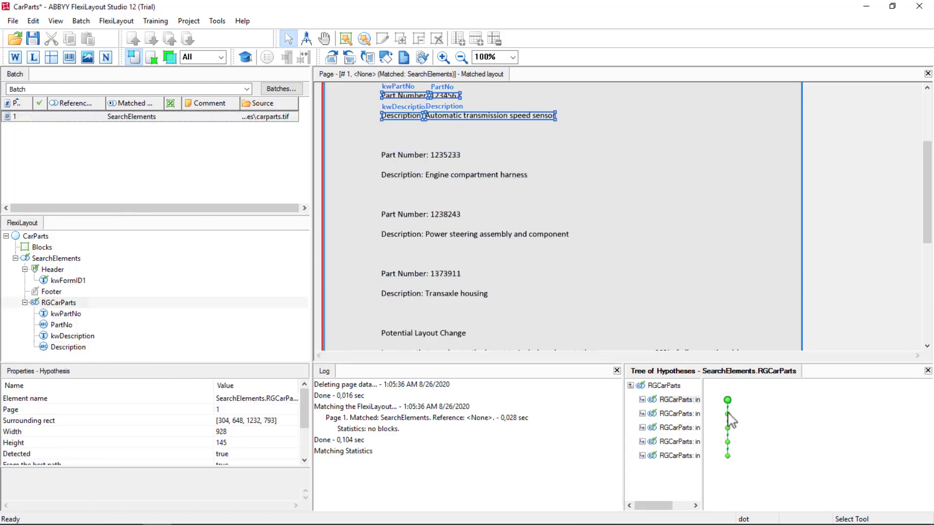
click(728, 415)
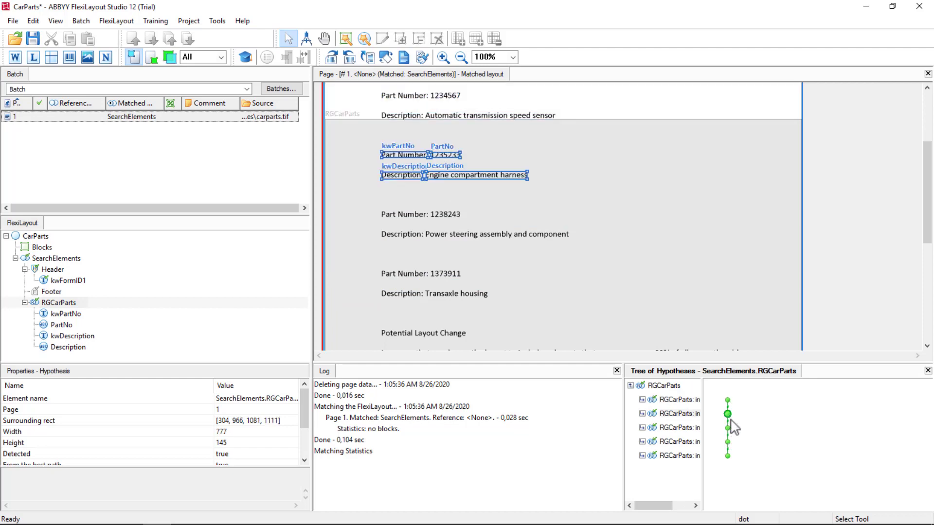
click(727, 428)
click(728, 442)
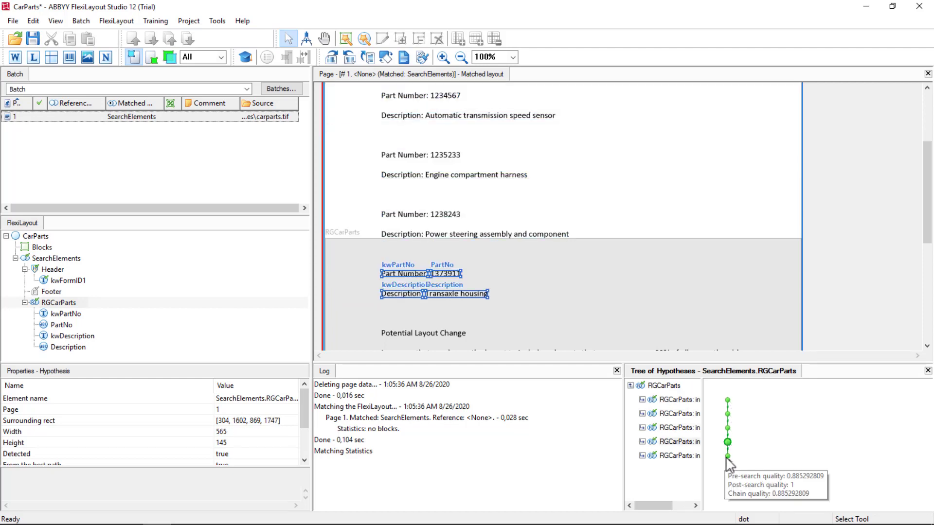
double_click(728, 456)
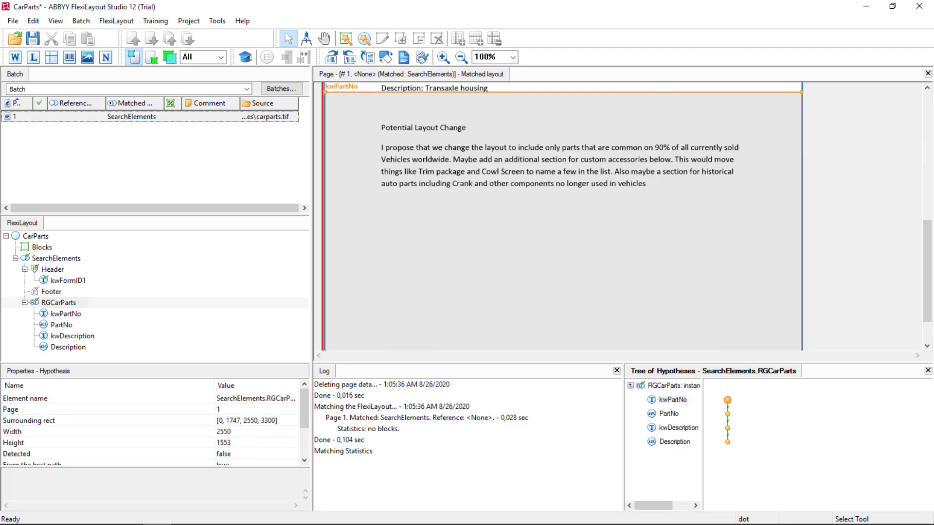